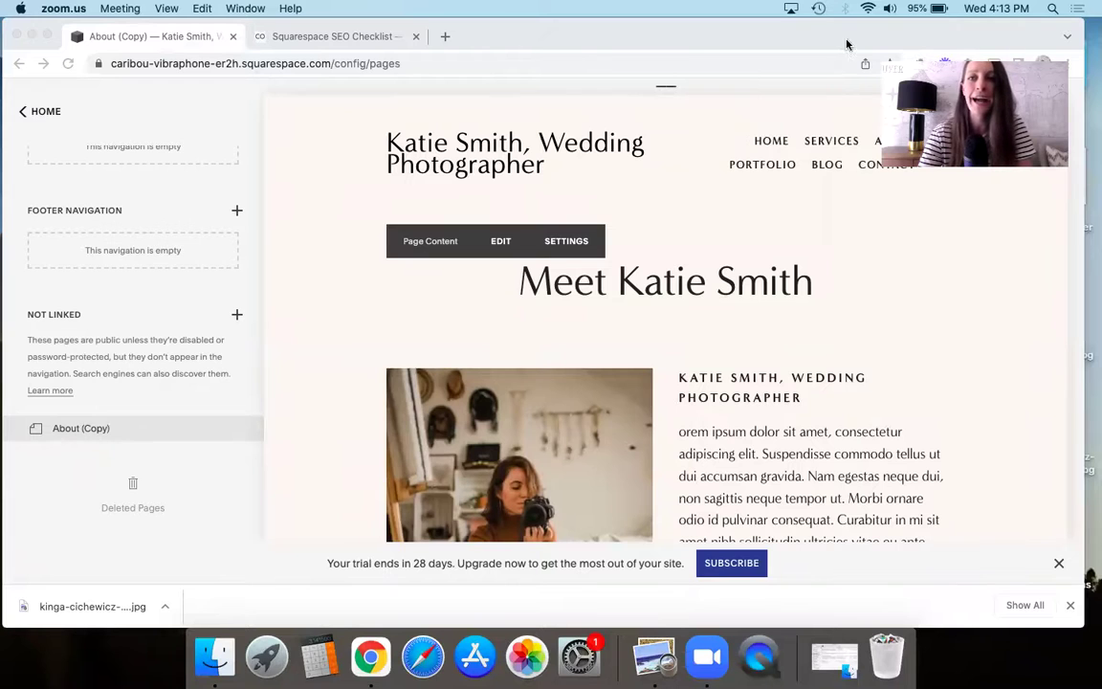
# - Scroll through the Squarespace SEO Checklist page to review its printable roadmap and download form
pyautogui.click(330, 35)
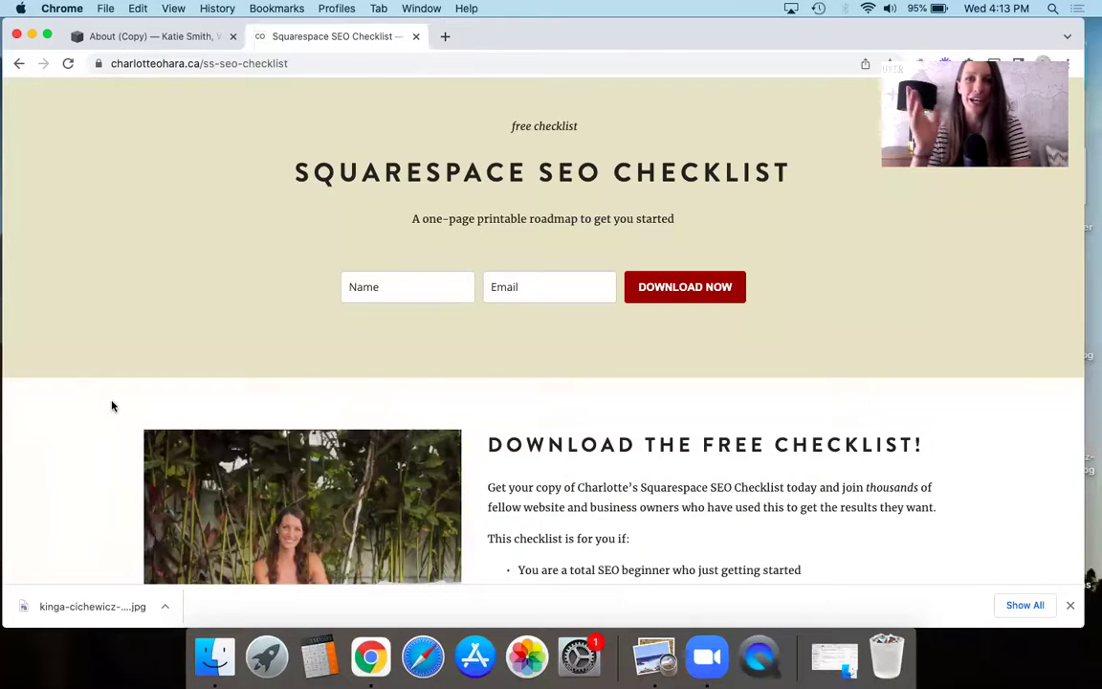
pyautogui.scroll(-3, 112, 407)
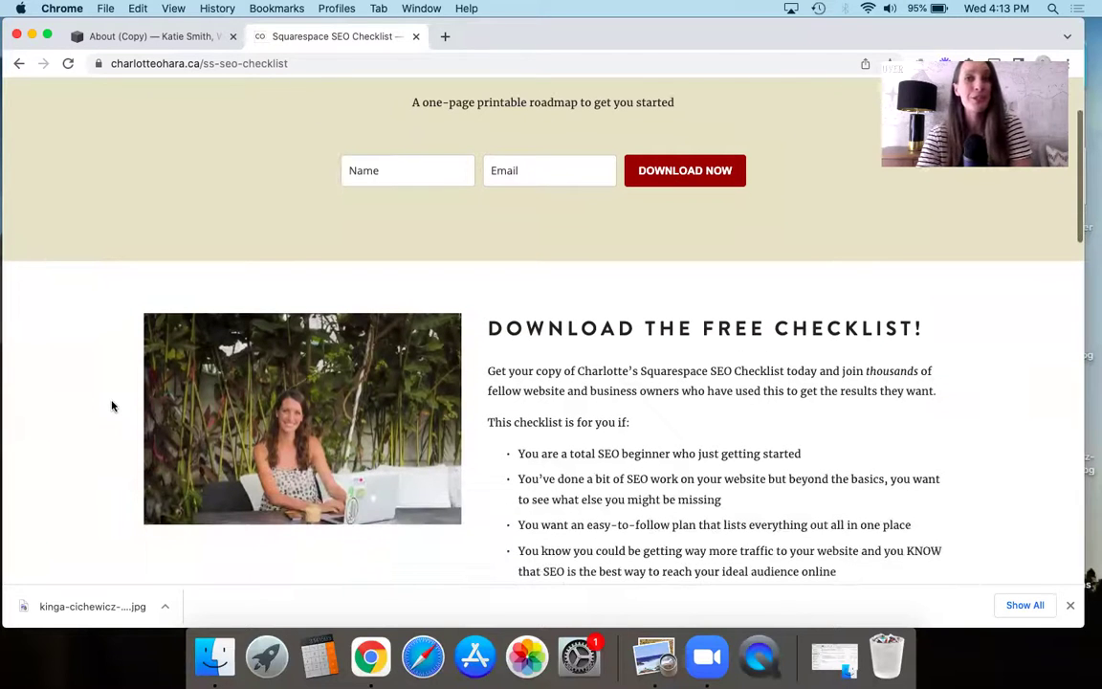
pyautogui.scroll(-1, 112, 407)
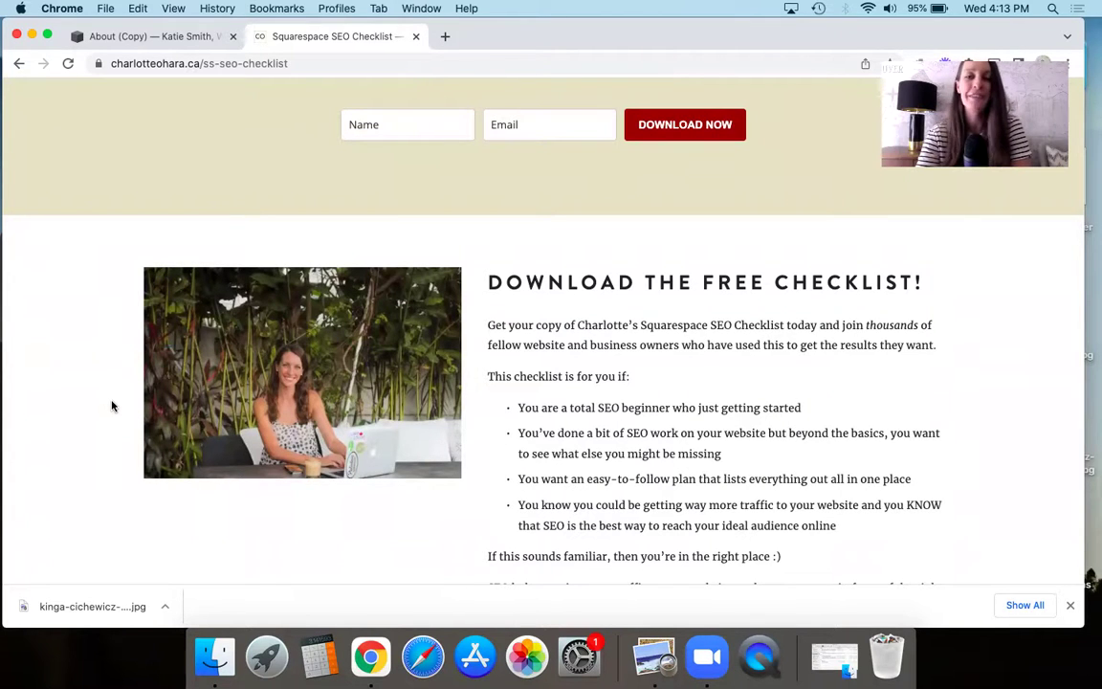
pyautogui.scroll(-1, 624, 424)
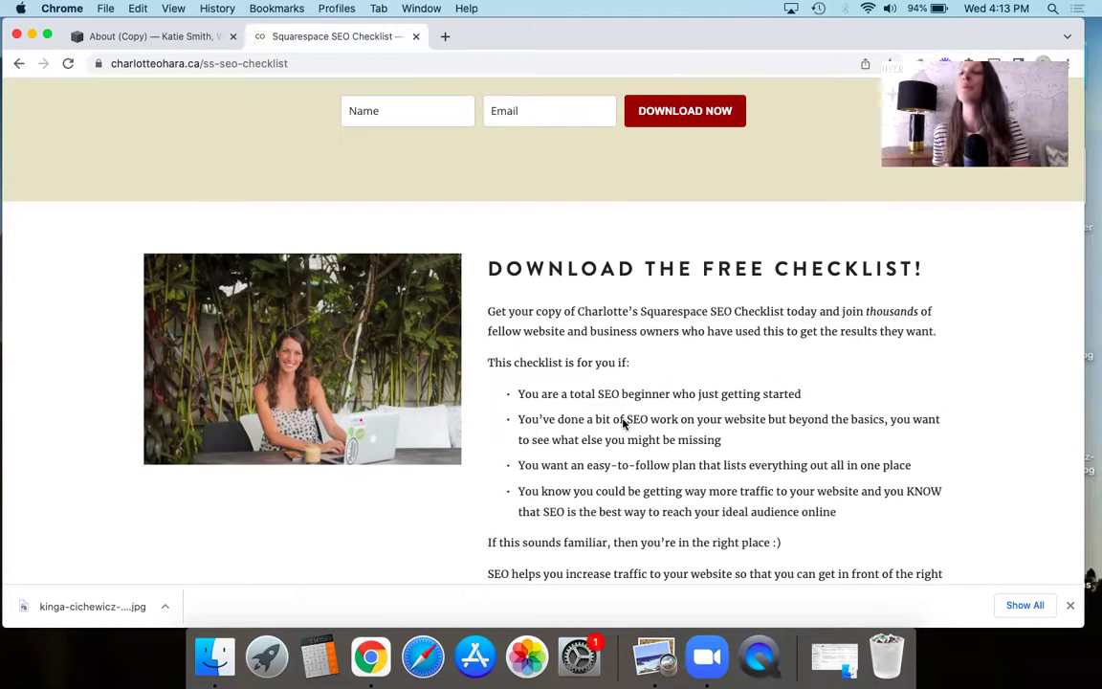
pyautogui.scroll(-4, 622, 424)
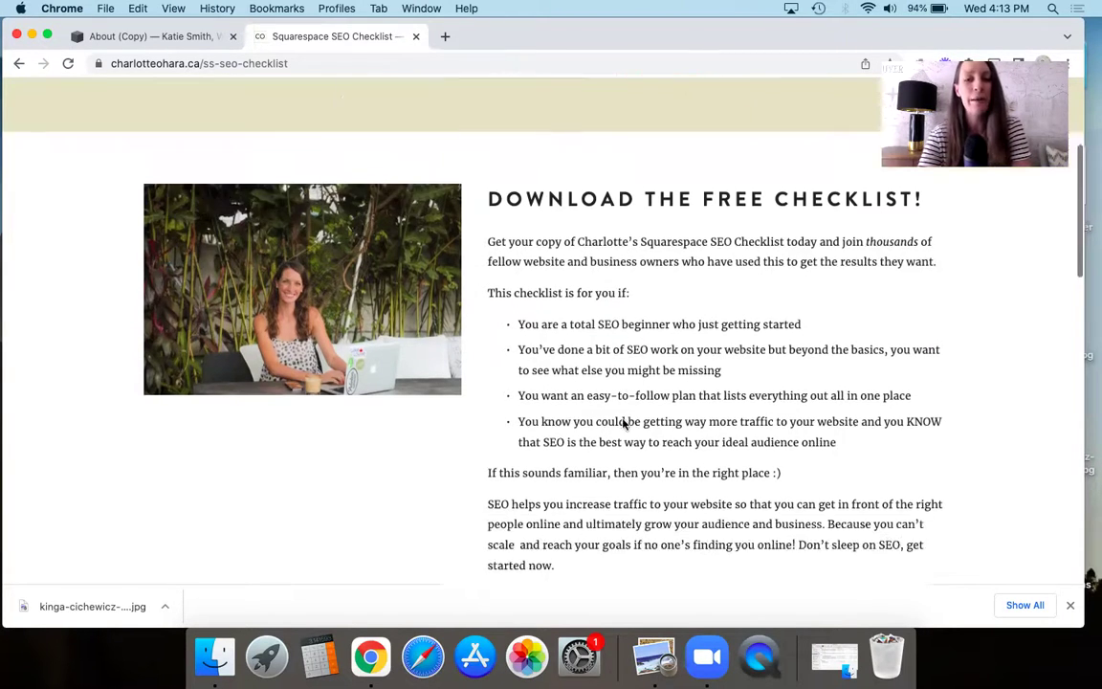
pyautogui.scroll(7, 623, 424)
pyautogui.scroll(1, 623, 424)
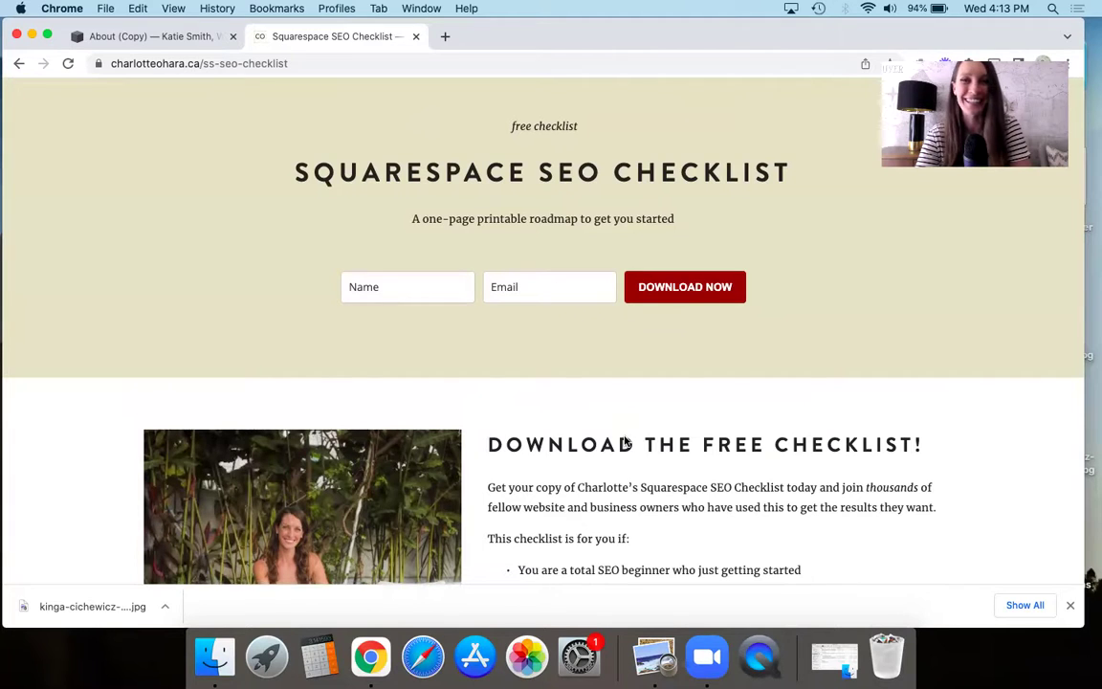
pyautogui.scroll(-1, 605, 496)
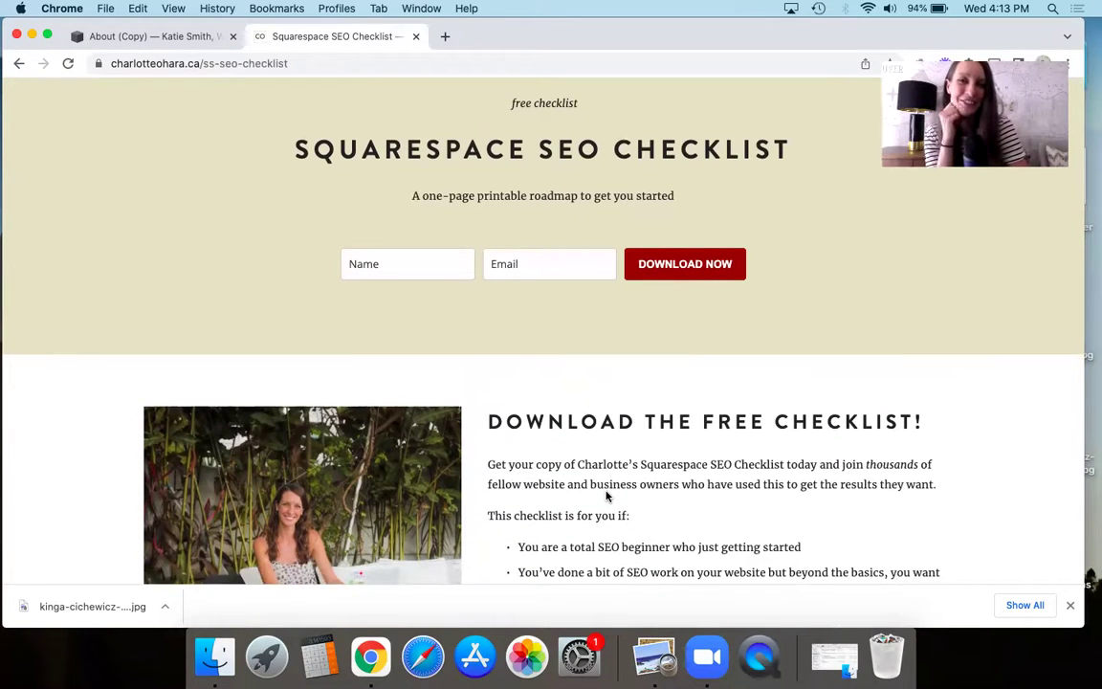
# - Scroll the About (Copy) page preview to the Meet heading and the photographer's photo
pyautogui.click(151, 35)
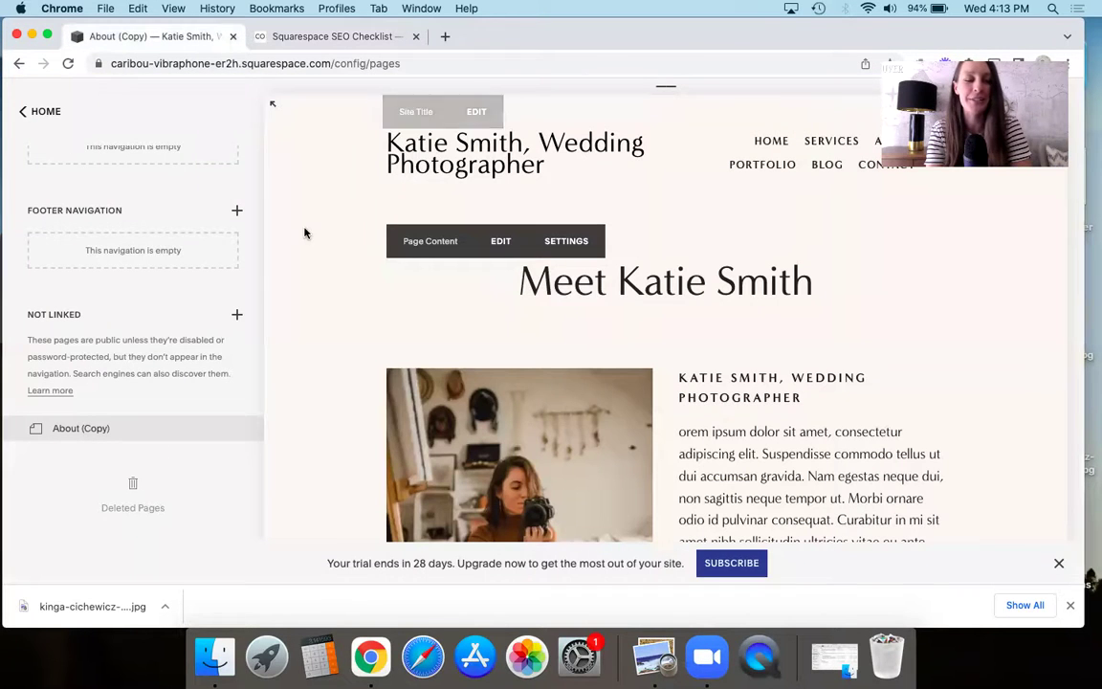
pyautogui.scroll(-2, 292, 434)
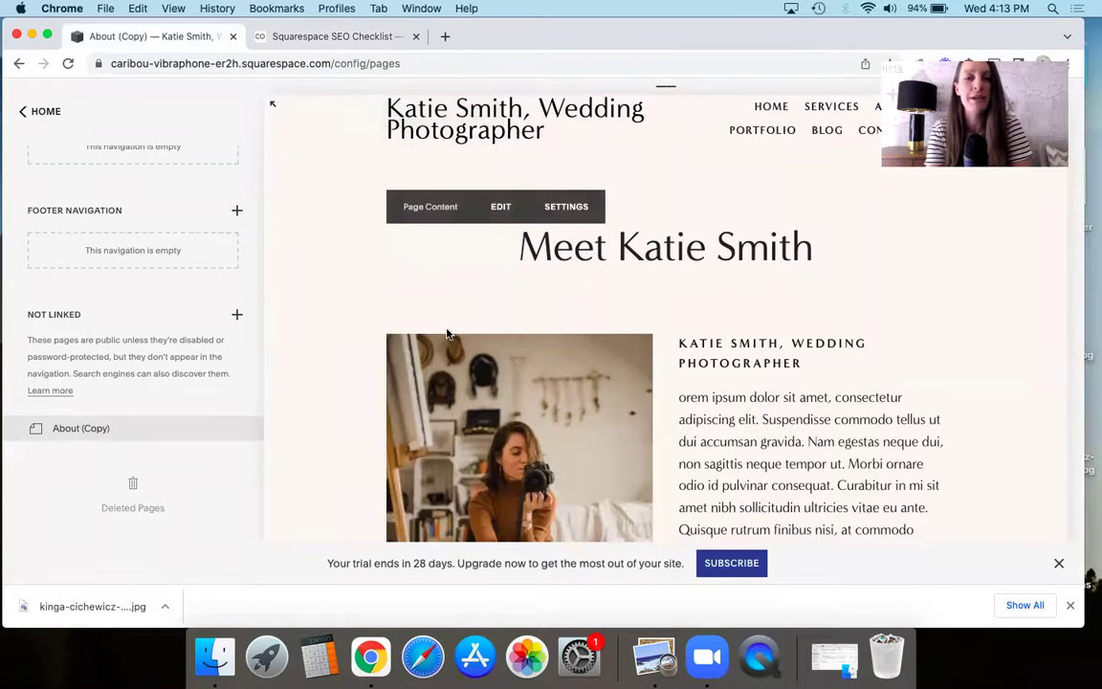
pyautogui.scroll(2, 445, 332)
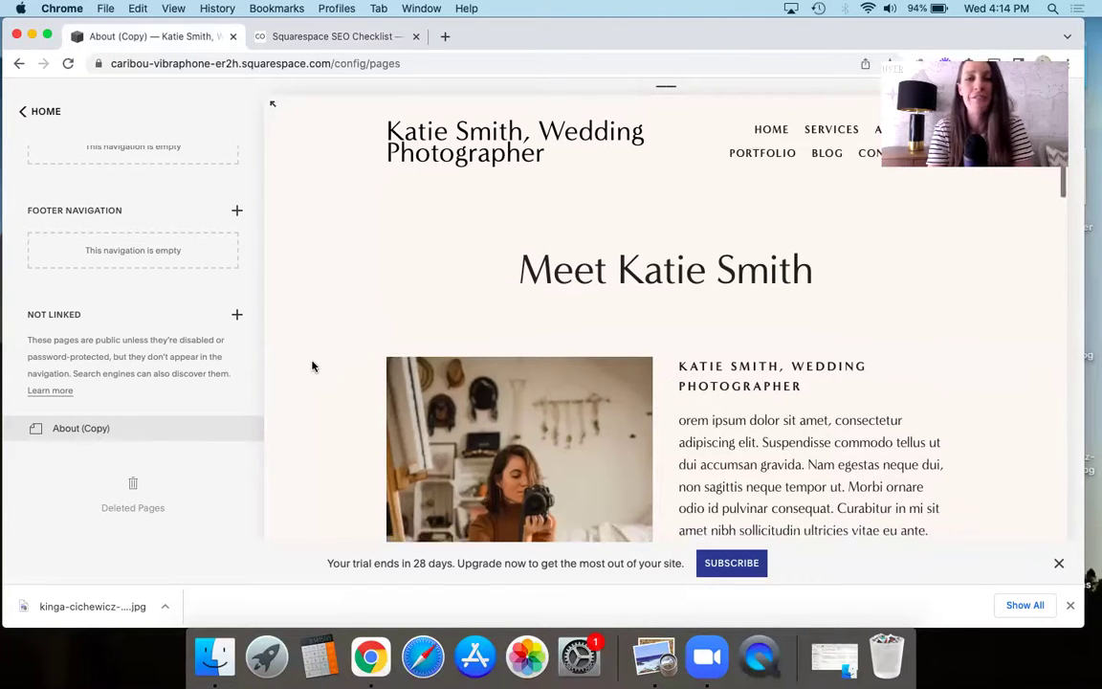
pyautogui.moveTo(426, 151)
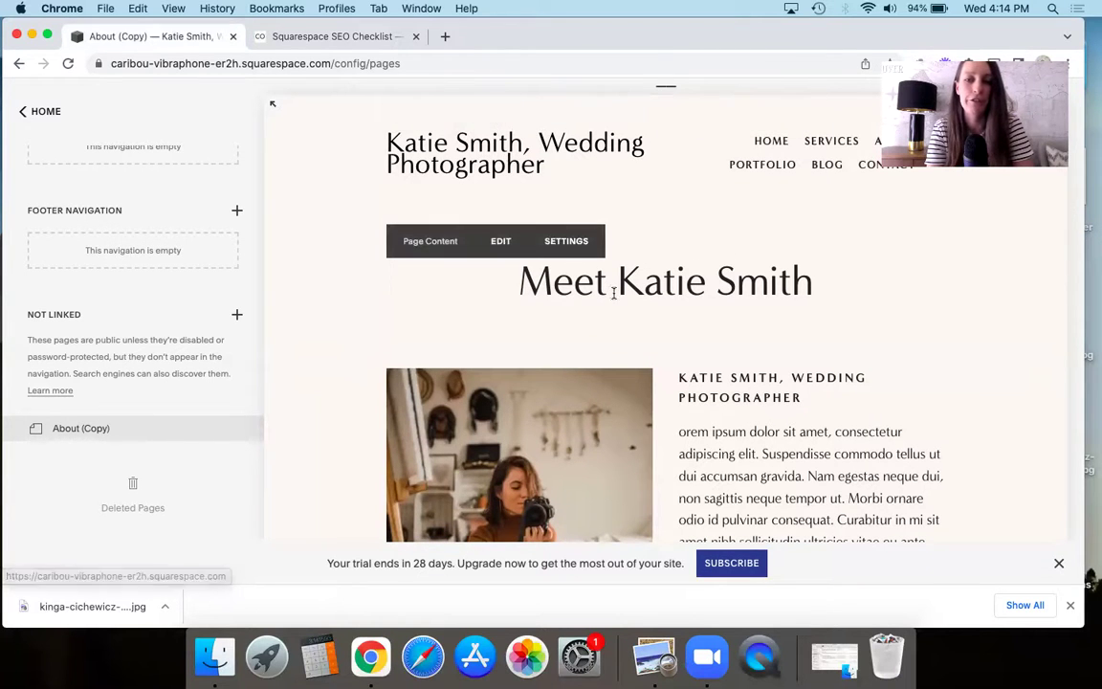
pyautogui.scroll(-1, 306, 396)
pyautogui.scroll(-2, 307, 396)
pyautogui.scroll(-8, 306, 396)
pyautogui.scroll(-1, 306, 396)
pyautogui.scroll(13, 306, 396)
pyautogui.scroll(-3, 306, 396)
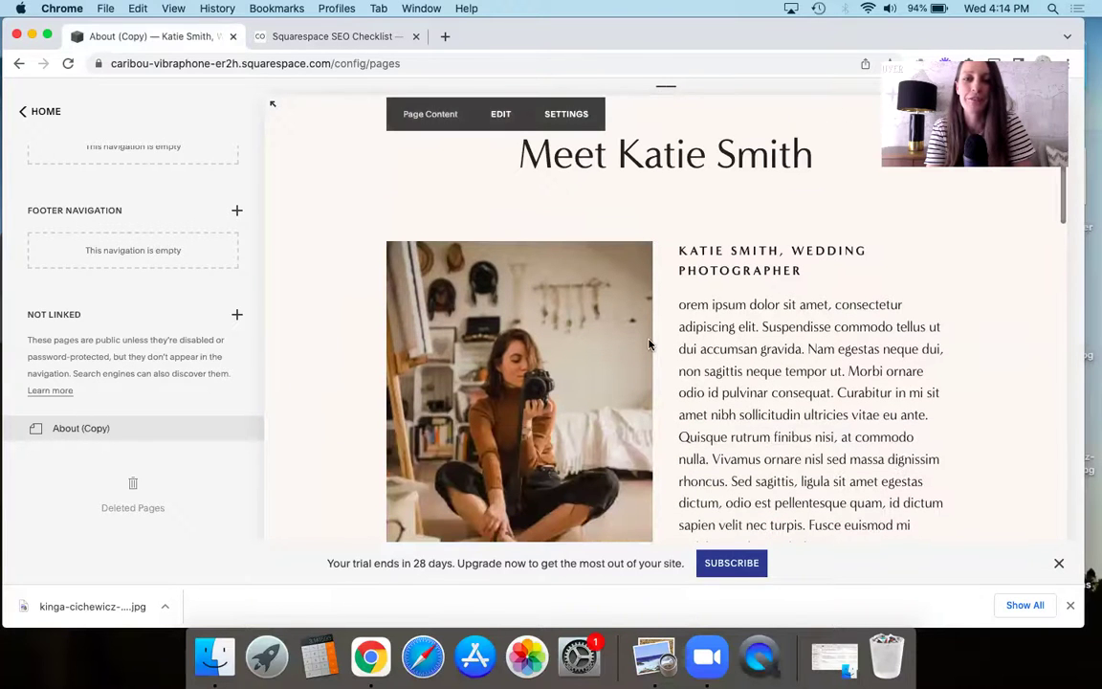
pyautogui.scroll(1, 659, 287)
pyautogui.scroll(-5, 659, 287)
pyautogui.scroll(5, 660, 287)
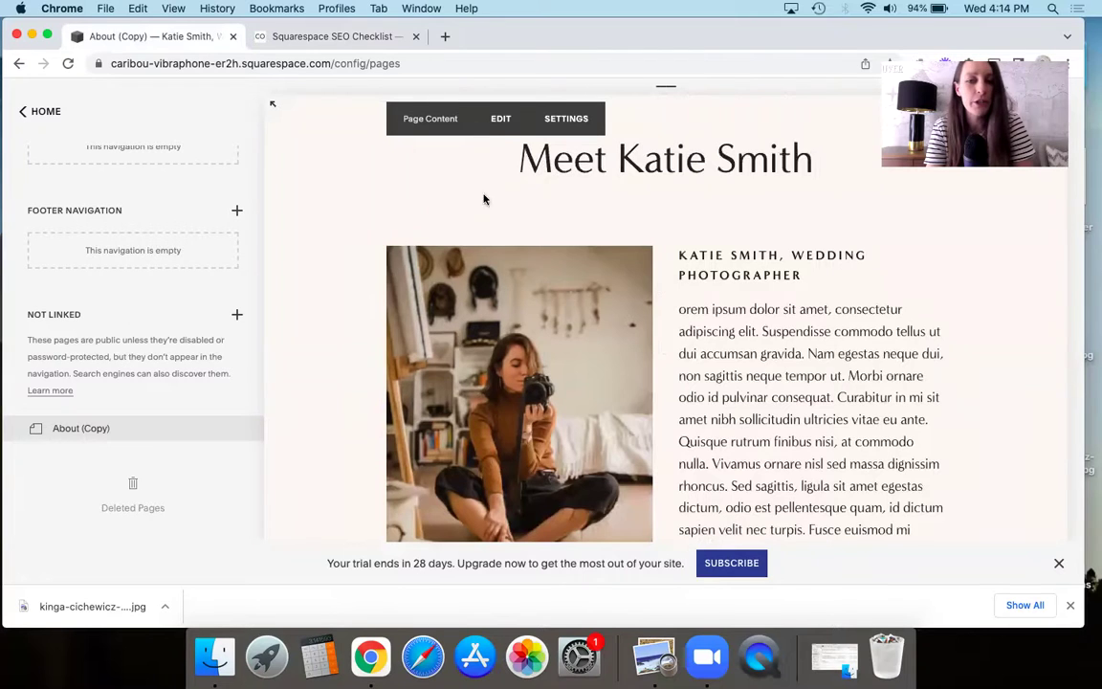
# - Edit the About (Copy) page content and open the photo's settings showing the kinga-cichewicz file
pyautogui.click(500, 118)
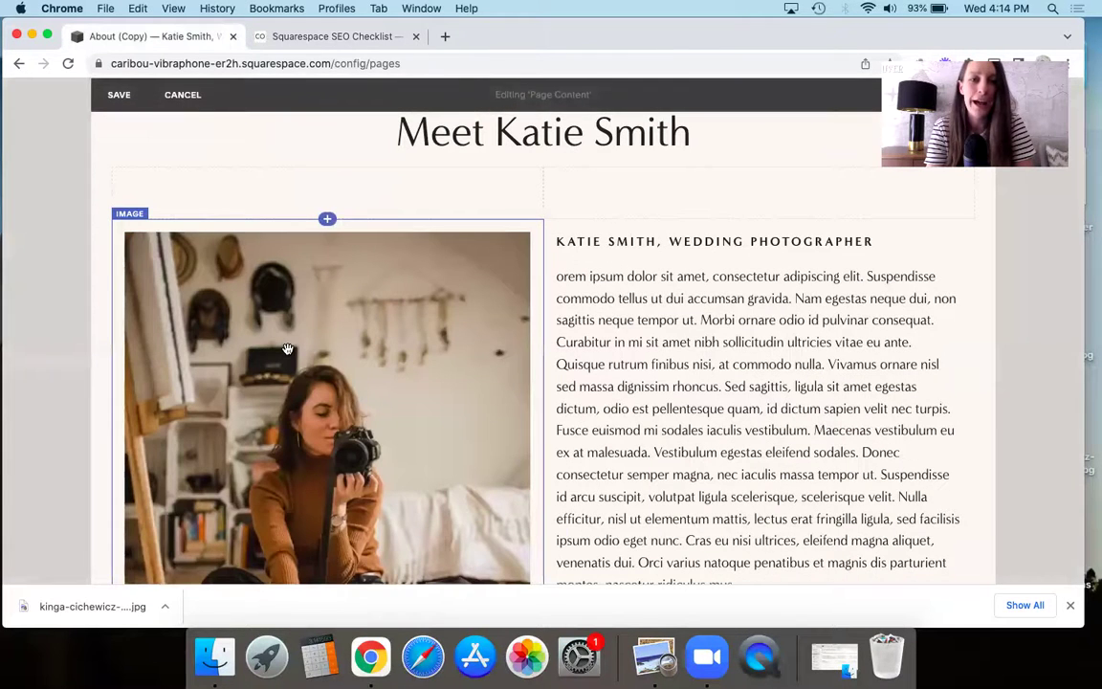
pyautogui.click(287, 350)
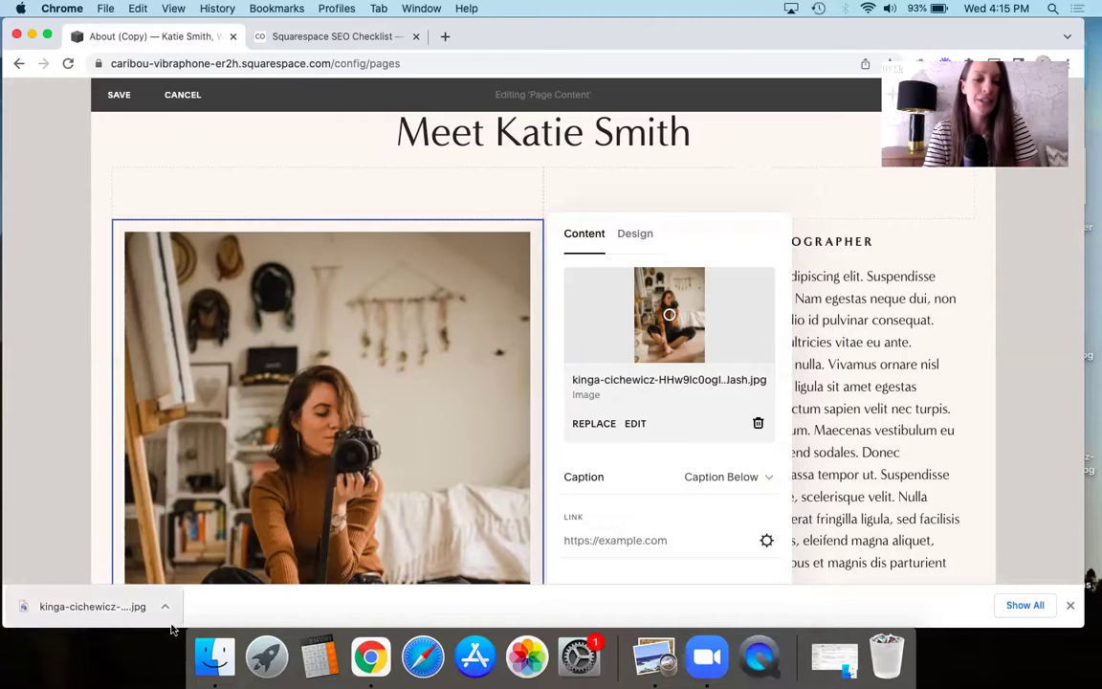
# - Compare the original kinga-cichewicz photo with the renamed headshot in Preview, then close both
pyautogui.click(215, 661)
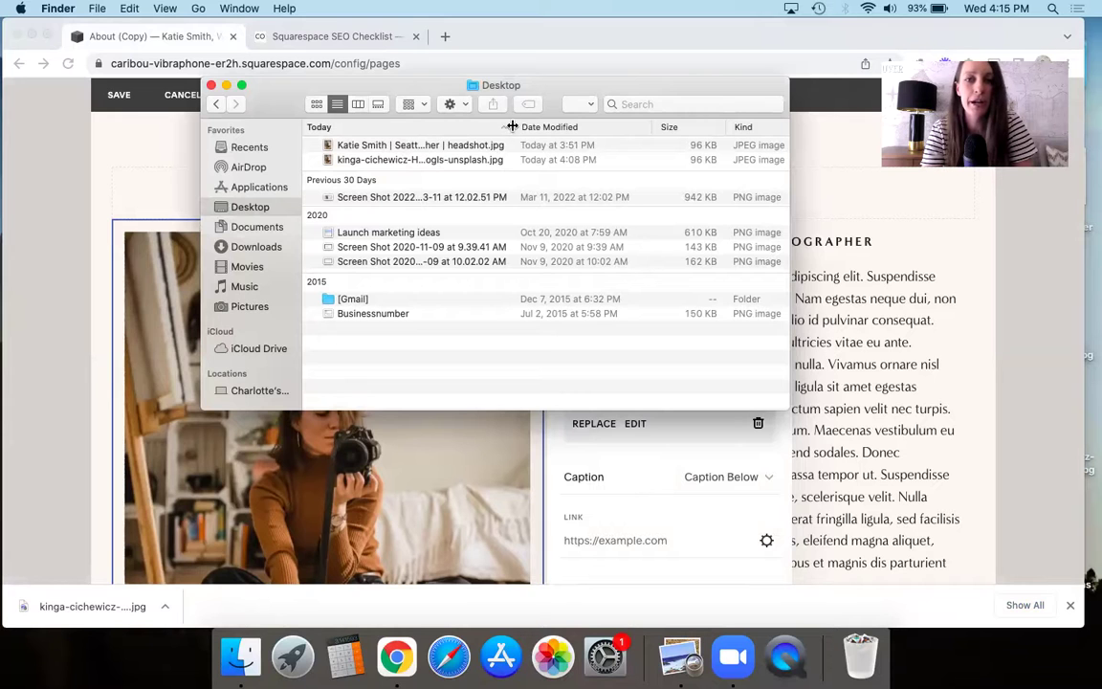
pyautogui.moveTo(513, 127); pyautogui.dragTo(652, 131)
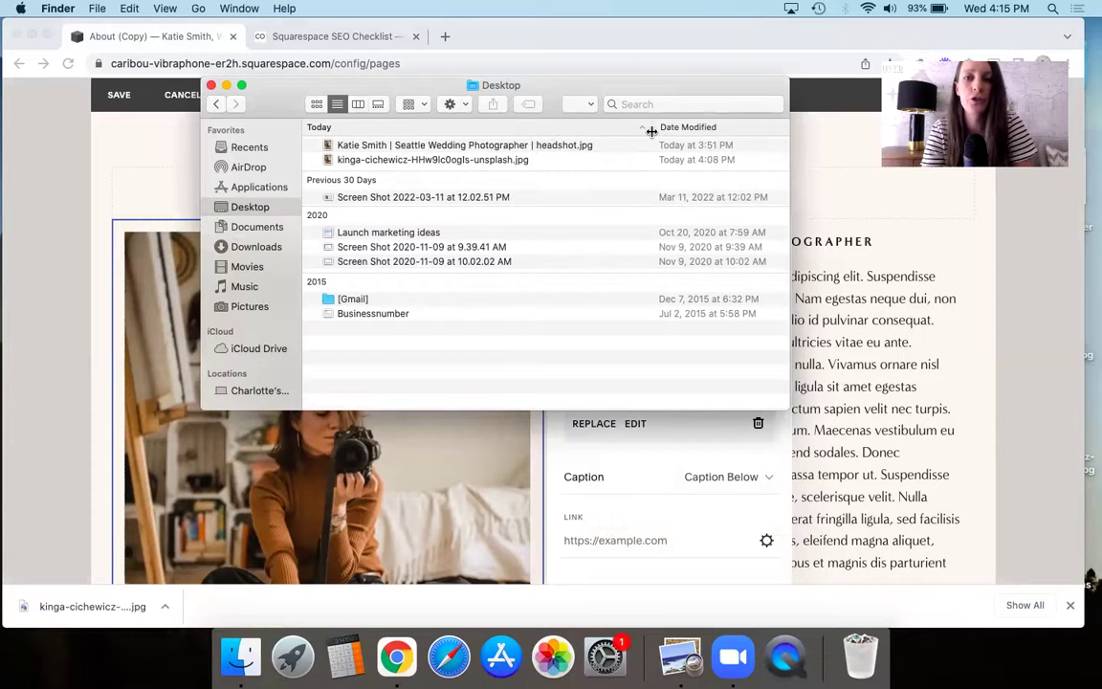
pyautogui.doubleClick(456, 161)
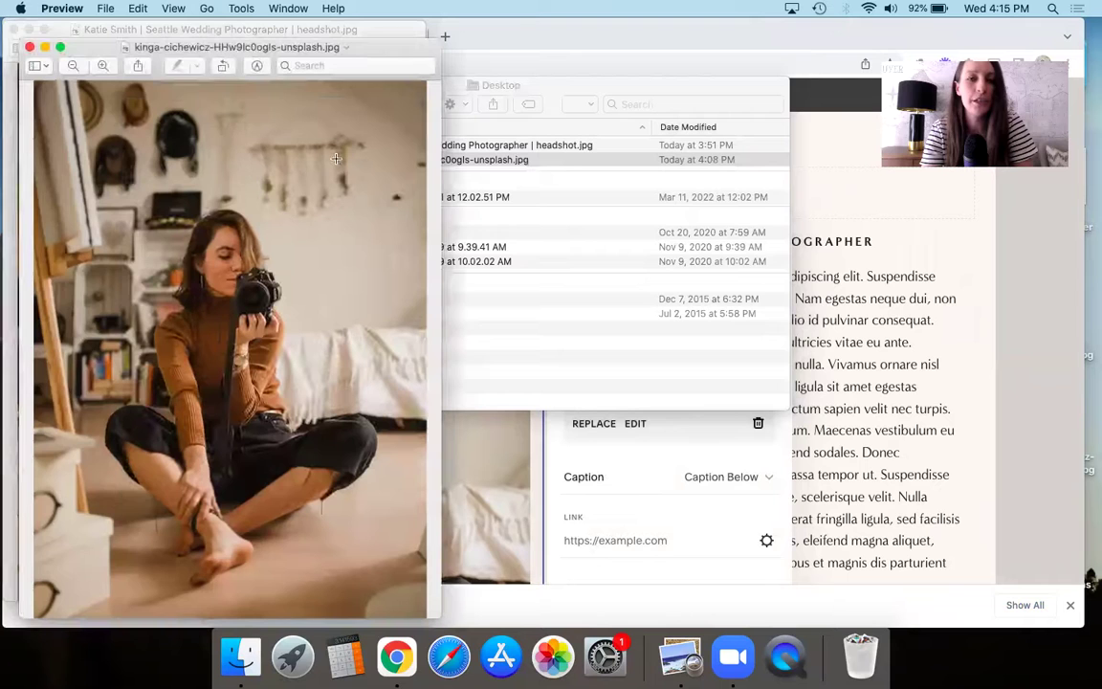
pyautogui.click(29, 48)
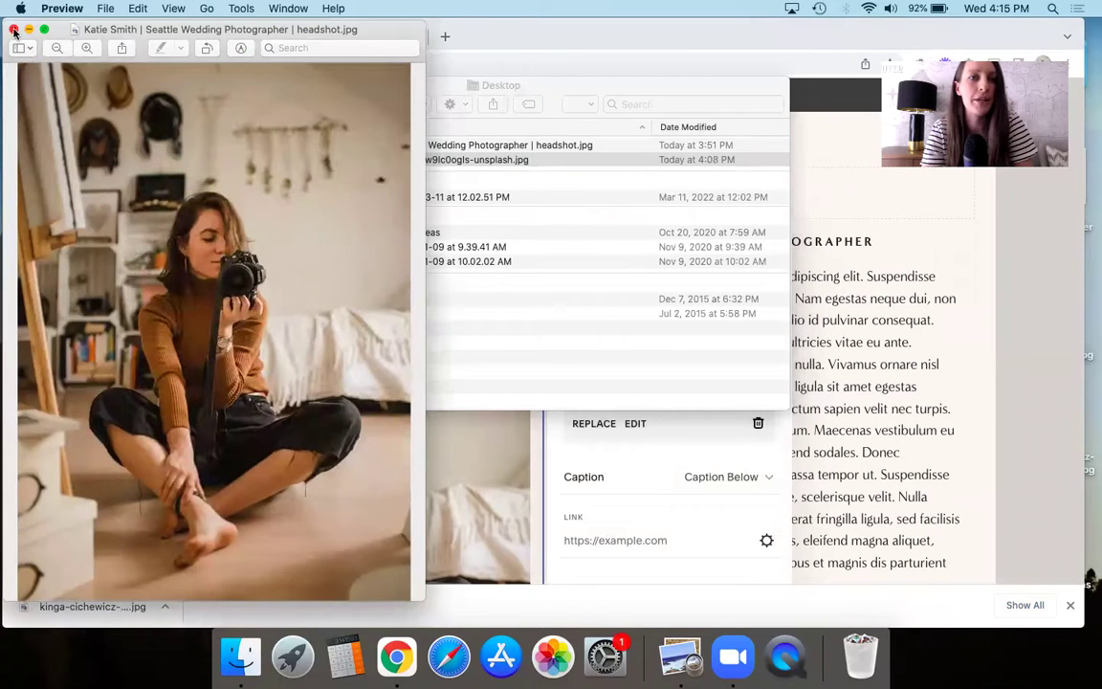
pyautogui.click(13, 28)
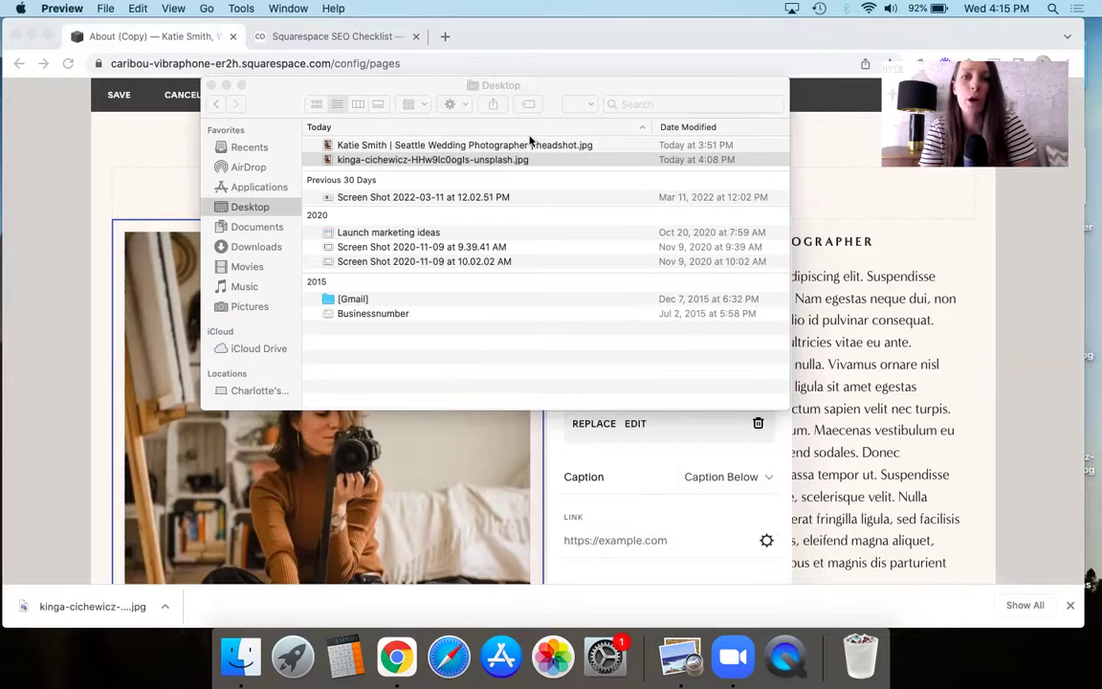
# - Delete the Unsplash photo and drop in the '… | Seattle Wedding Photographer | headshot.jpg' file
pyautogui.click(439, 143)
pyautogui.click(439, 145)
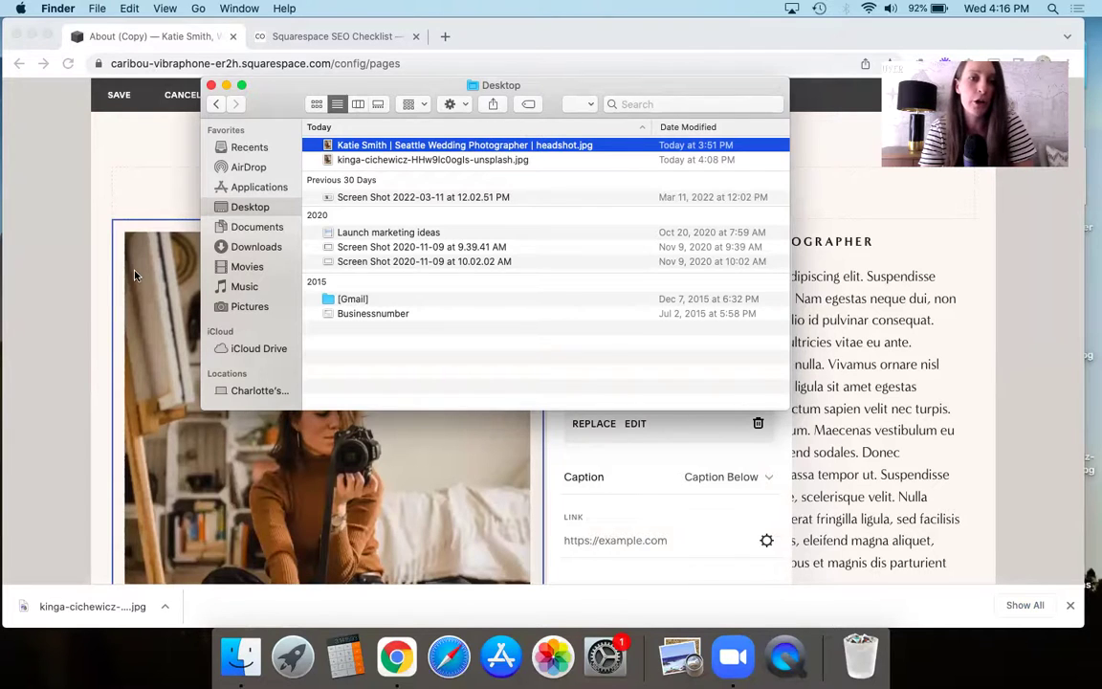
pyautogui.moveTo(76, 316); pyautogui.dragTo(320, 325)
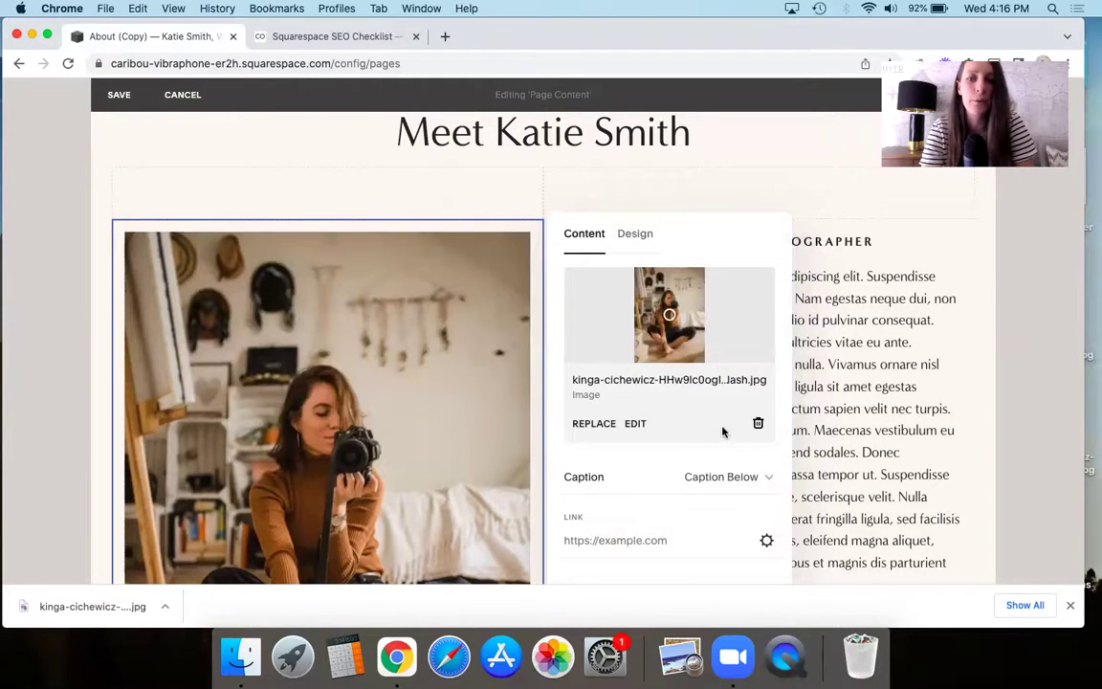
pyautogui.click(760, 424)
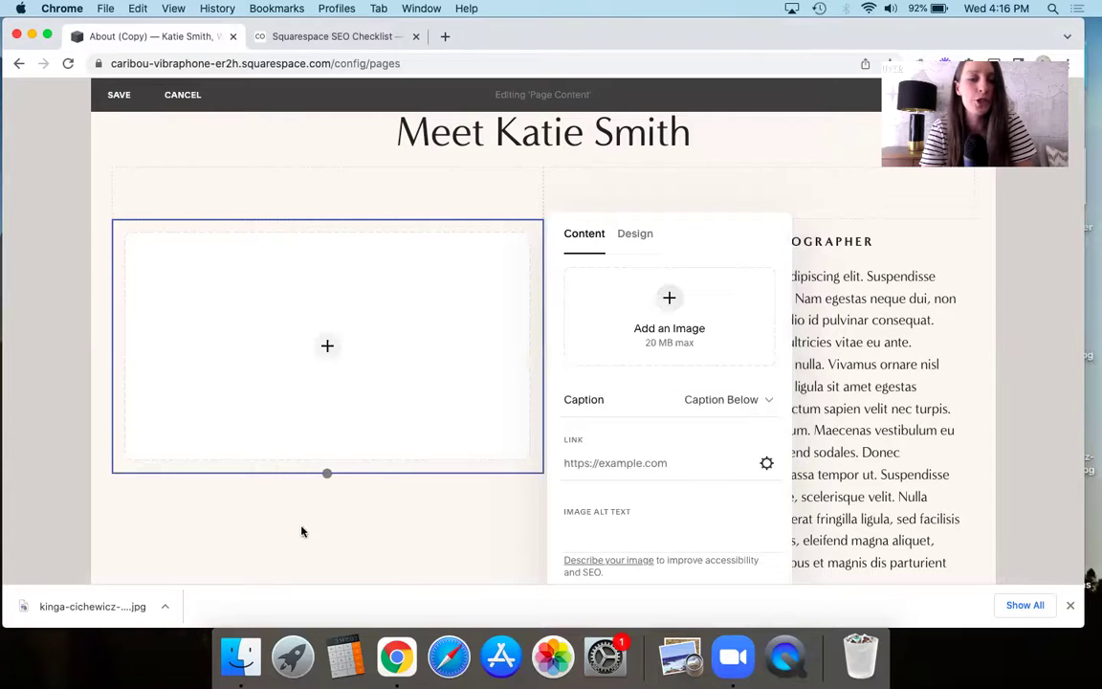
pyautogui.click(240, 656)
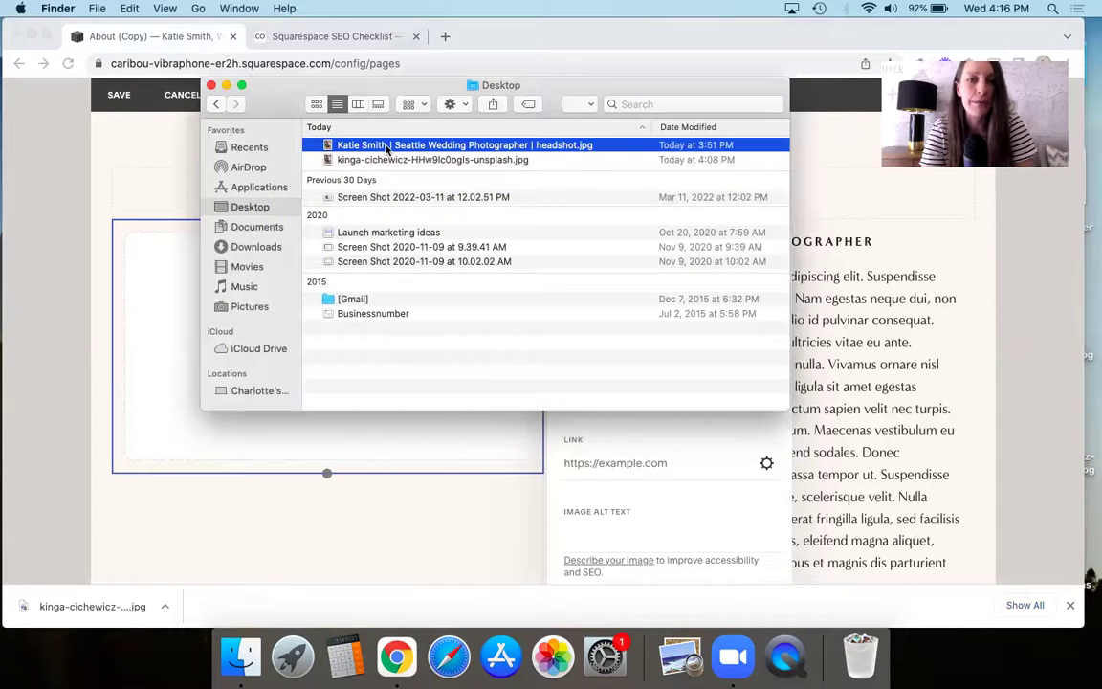
pyautogui.moveTo(387, 148); pyautogui.dragTo(300, 430)
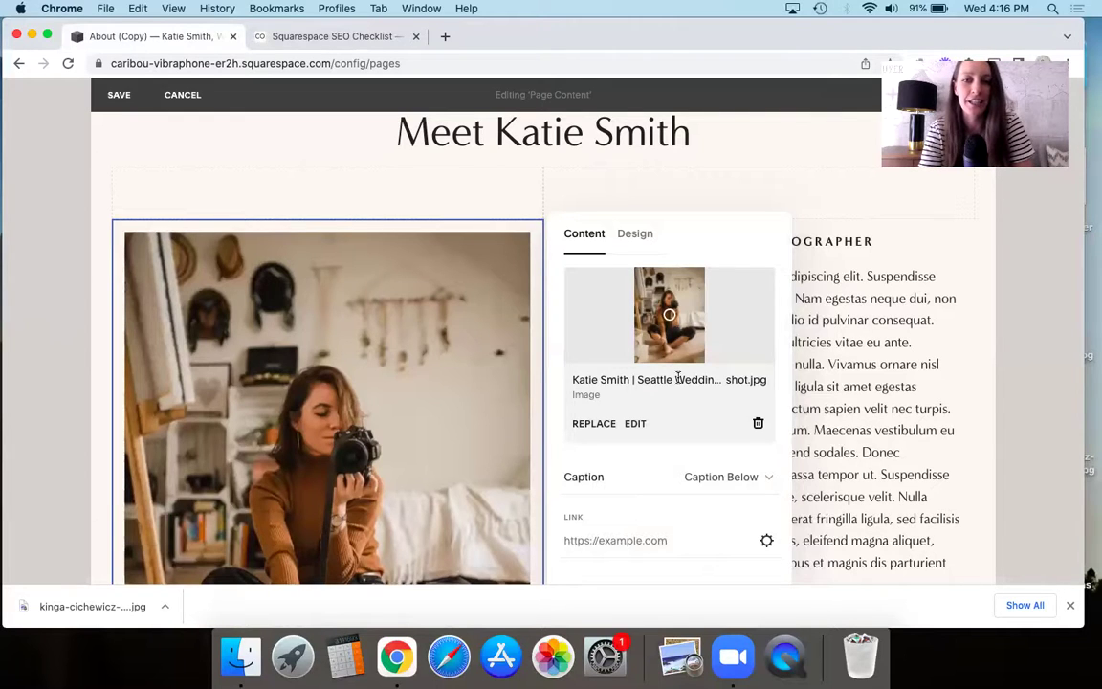
# - Reopen the headshot's settings and confirm the filename now shows the Seattle Wedding Photographer name
pyautogui.scroll(-3, 677, 378)
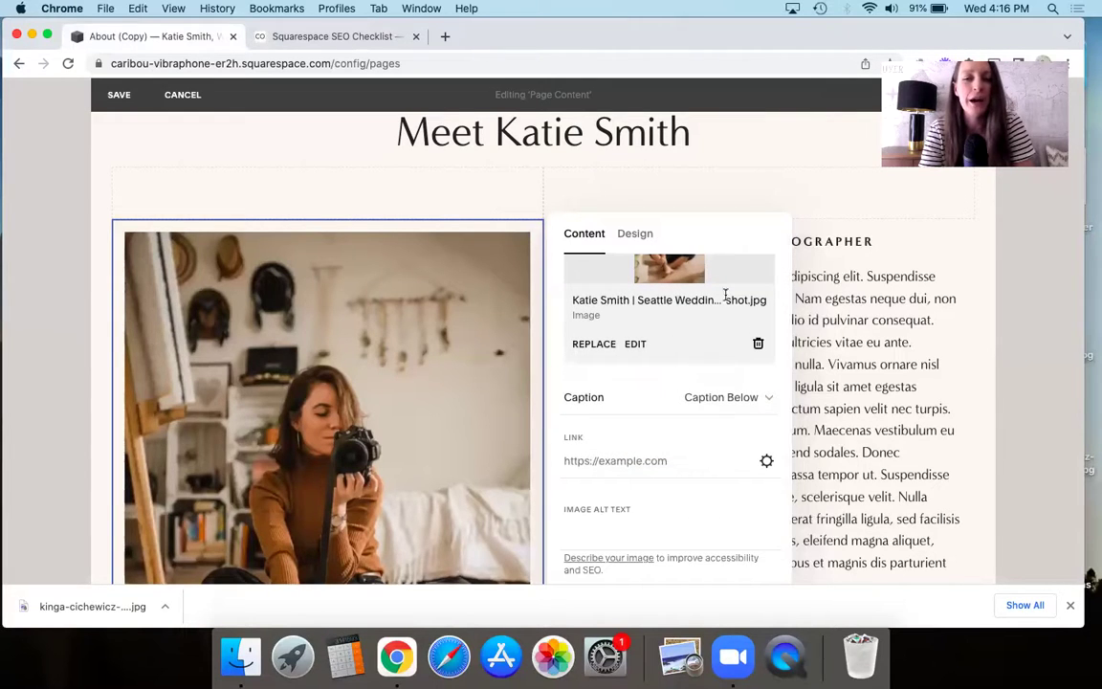
pyautogui.scroll(-3, 639, 345)
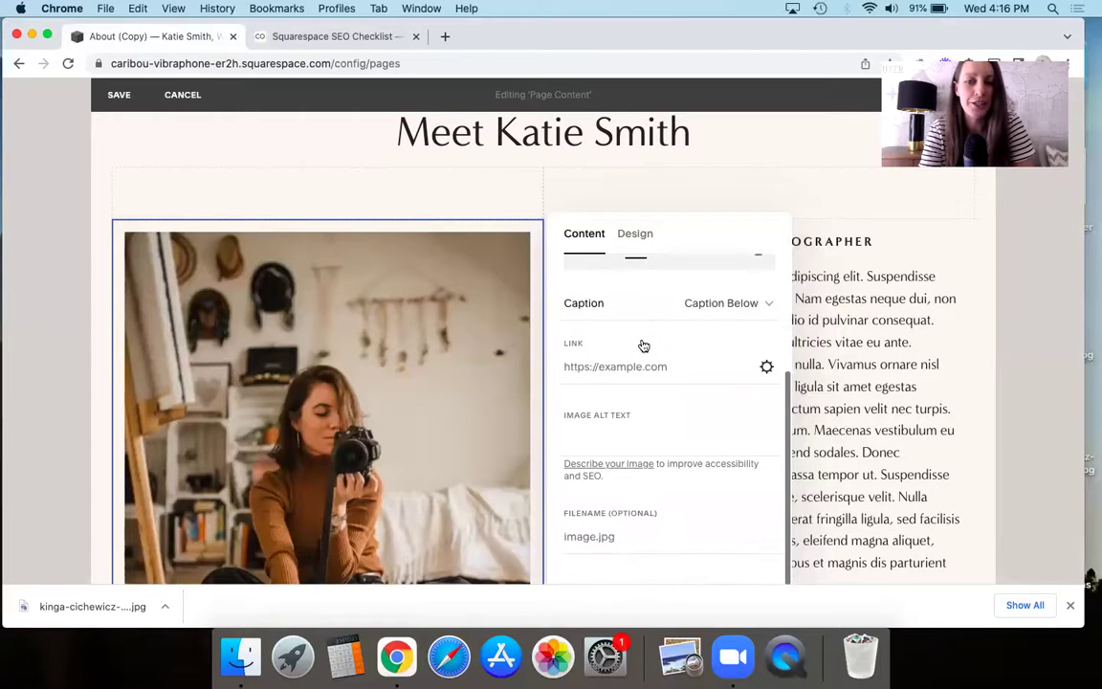
pyautogui.click(585, 432)
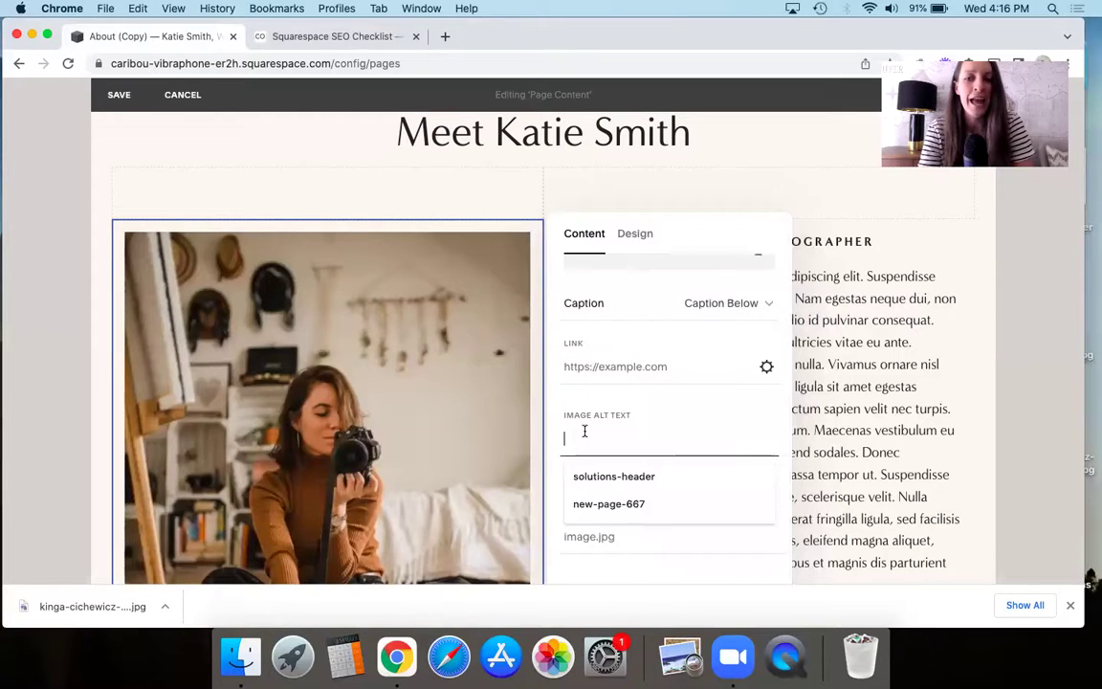
pyautogui.press('Escape')
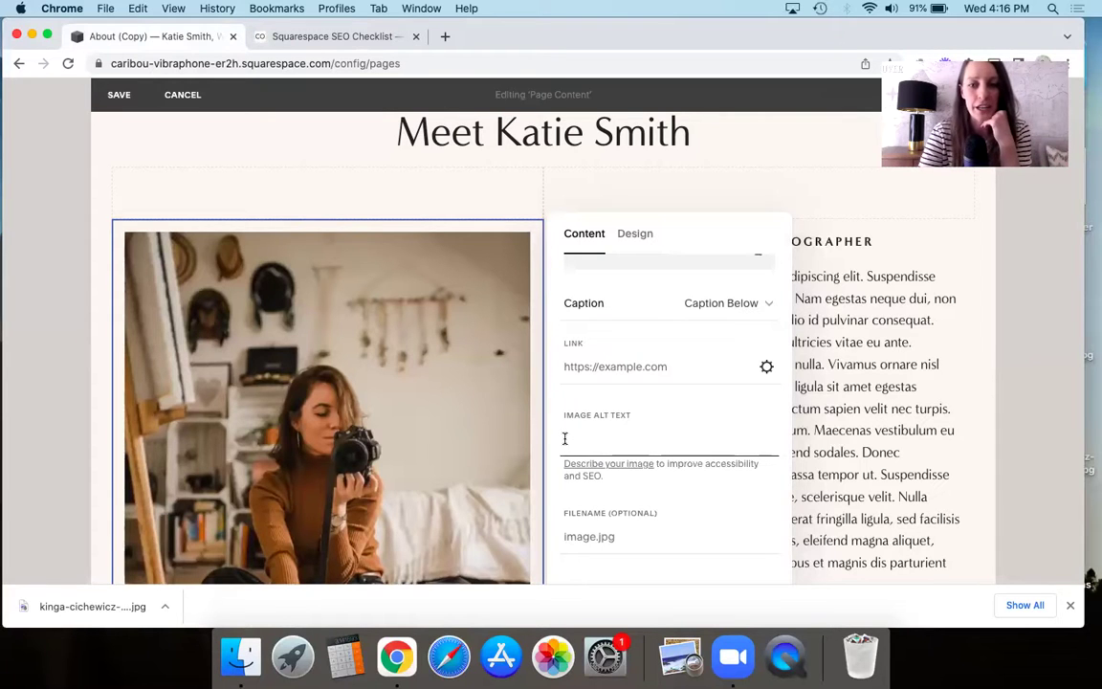
pyautogui.click(592, 546)
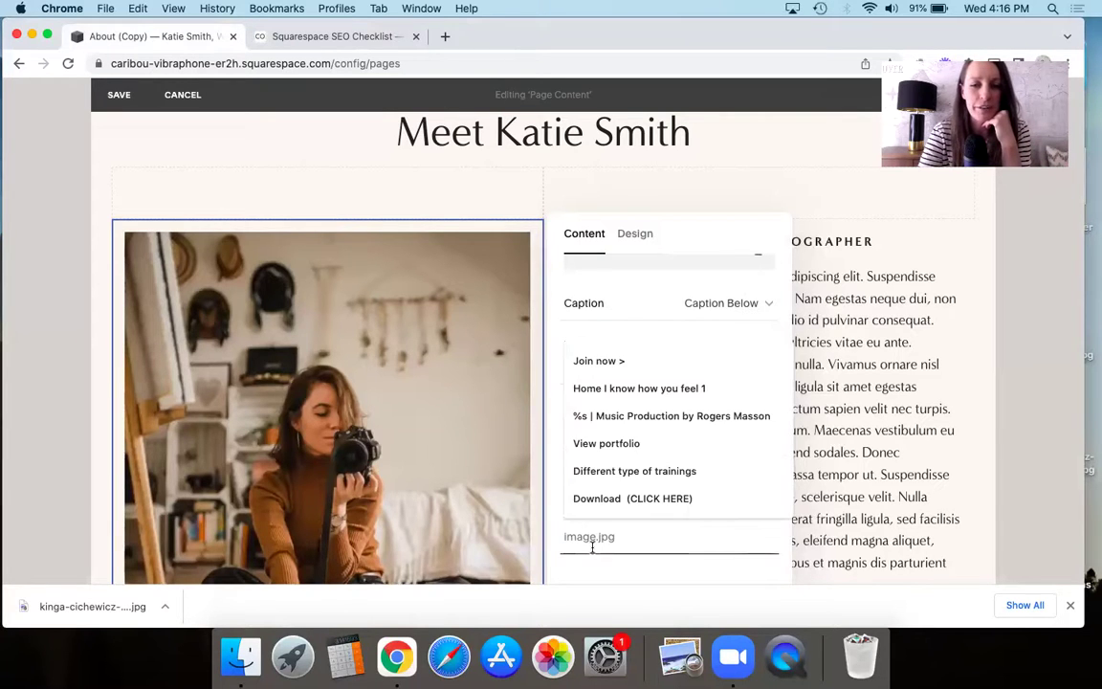
pyautogui.click(545, 467)
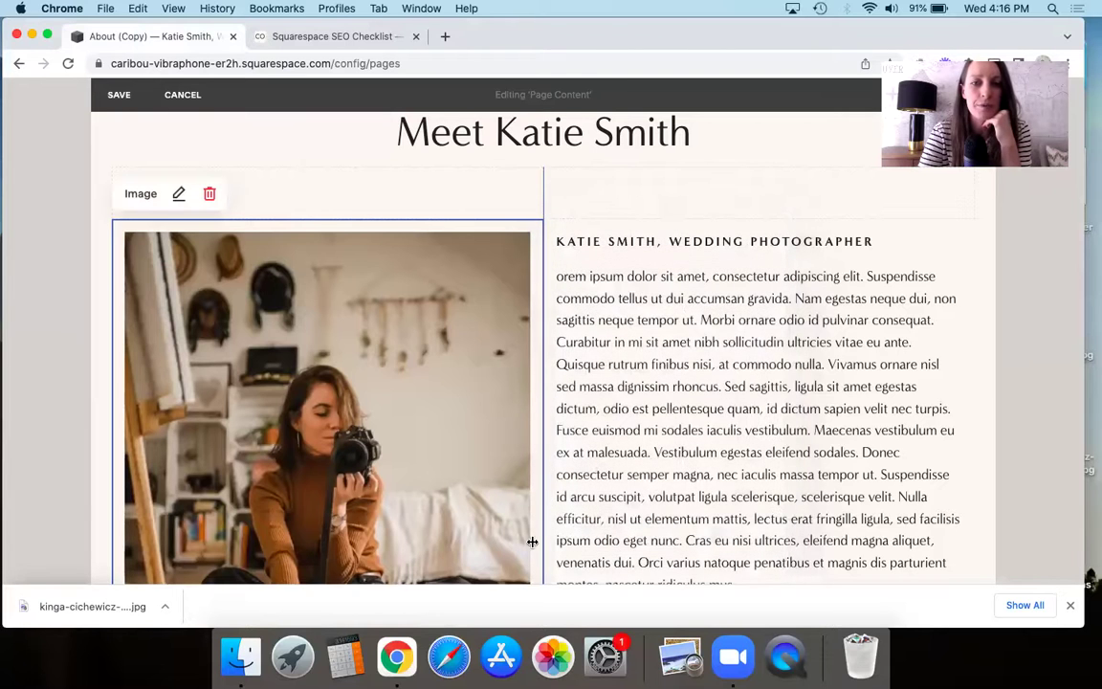
pyautogui.click(350, 235)
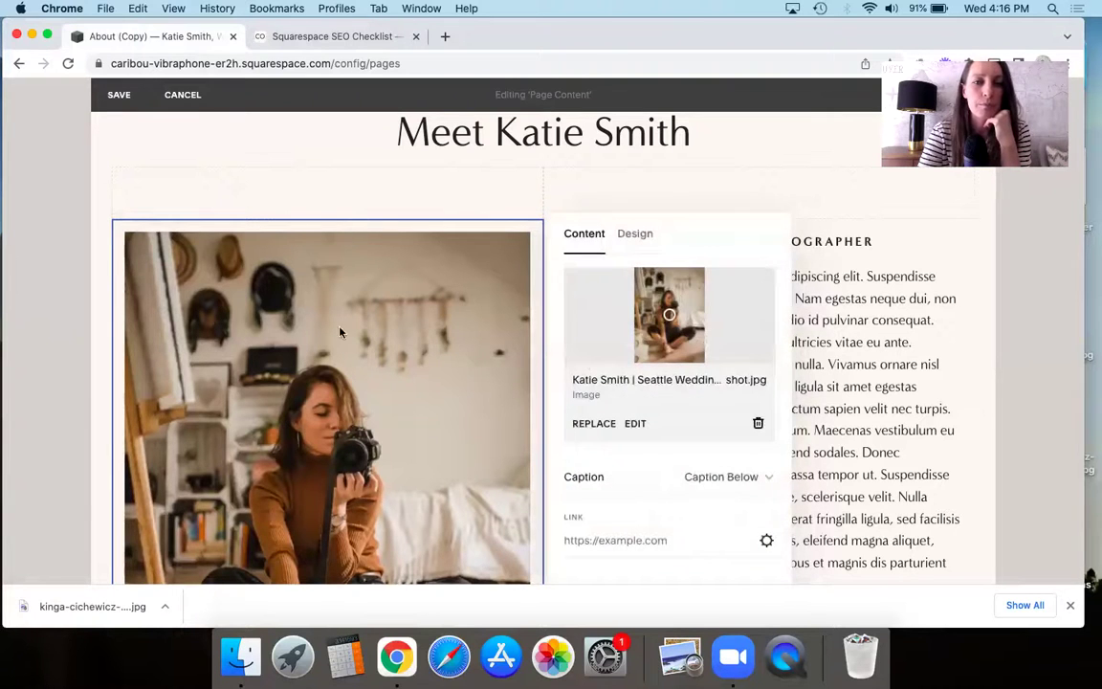
pyautogui.scroll(-3, 617, 475)
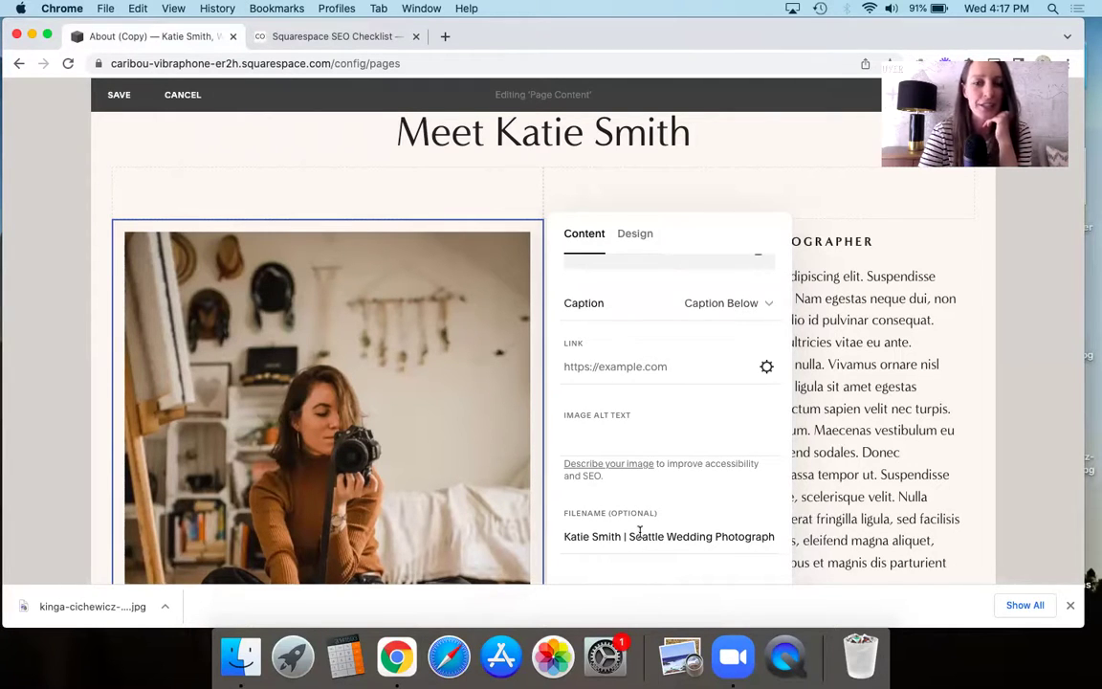
pyautogui.scroll(3, 646, 306)
pyautogui.scroll(-4, 633, 521)
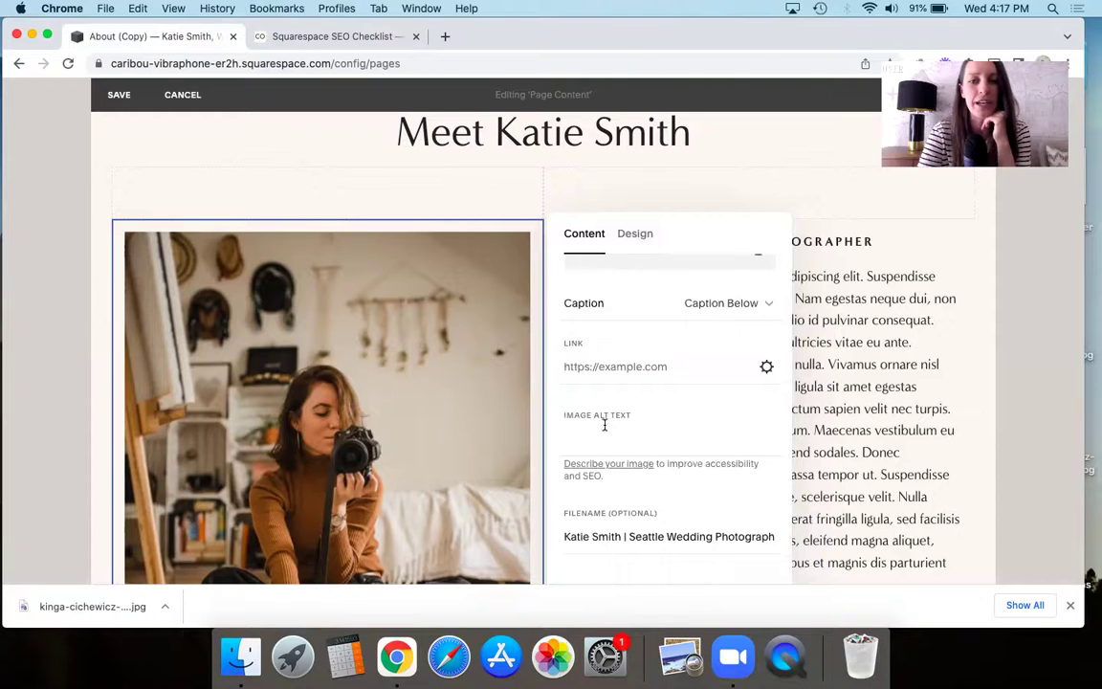
# - Enter alt text naming the Seattle wedding photographer, 'self portrait sitting on the floor', and save
pyautogui.click(604, 425)
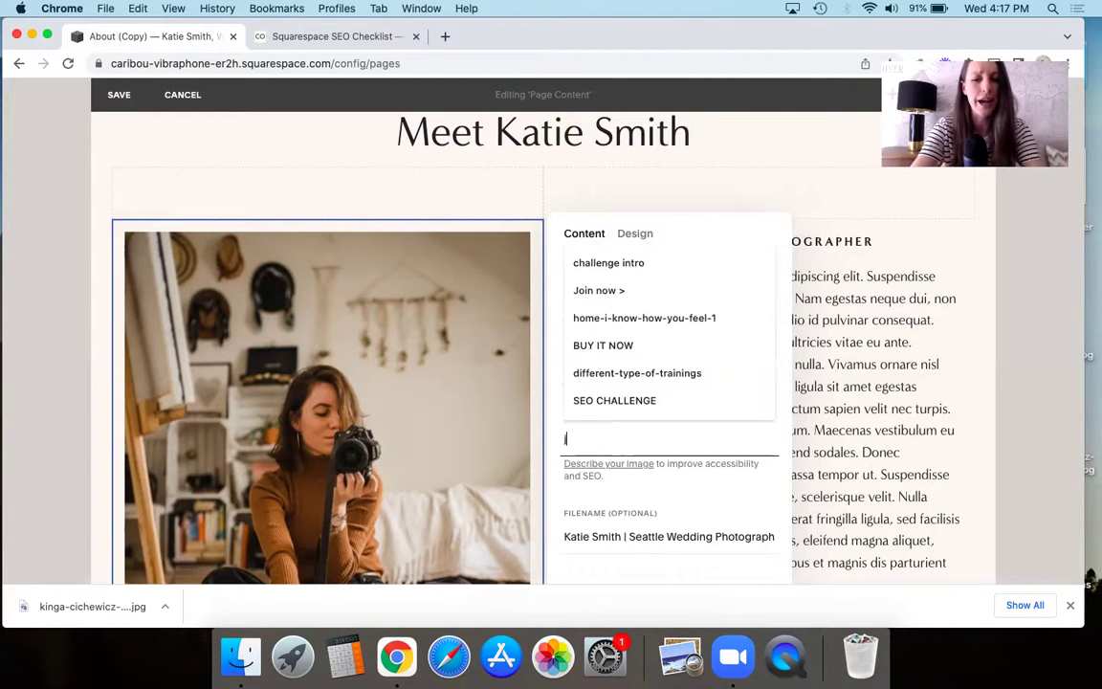
pyautogui.write('jk;f')
pyautogui.press('BackSpace')
pyautogui.press('BackSpace')
pyautogui.press('BackSpace')
pyautogui.press('BackSpace')
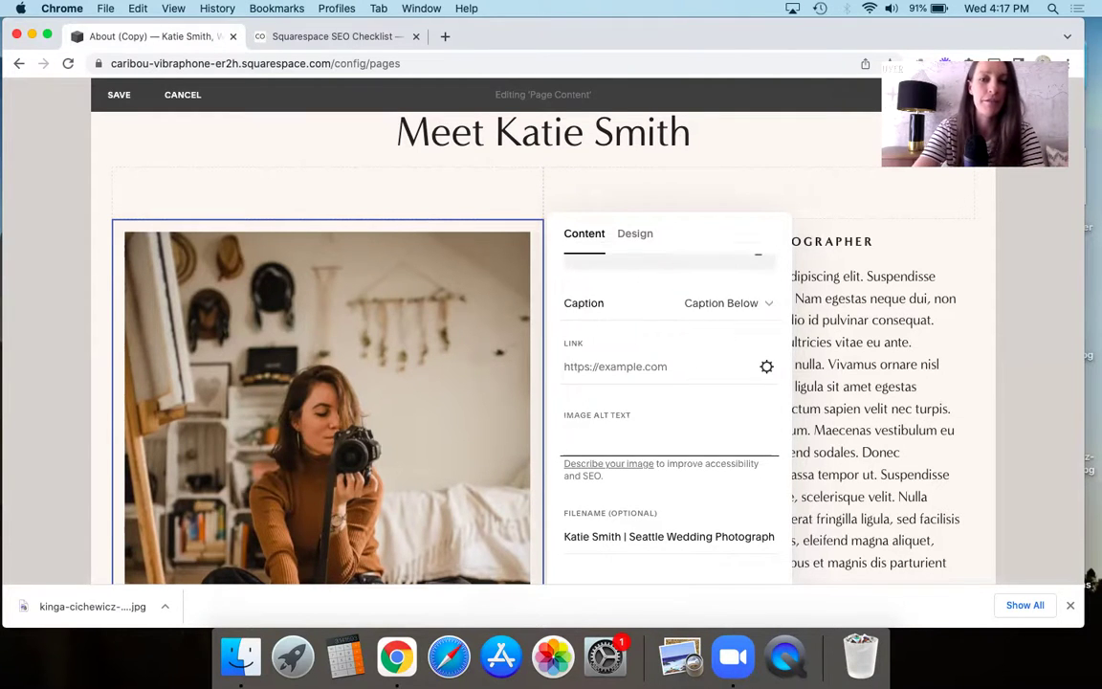
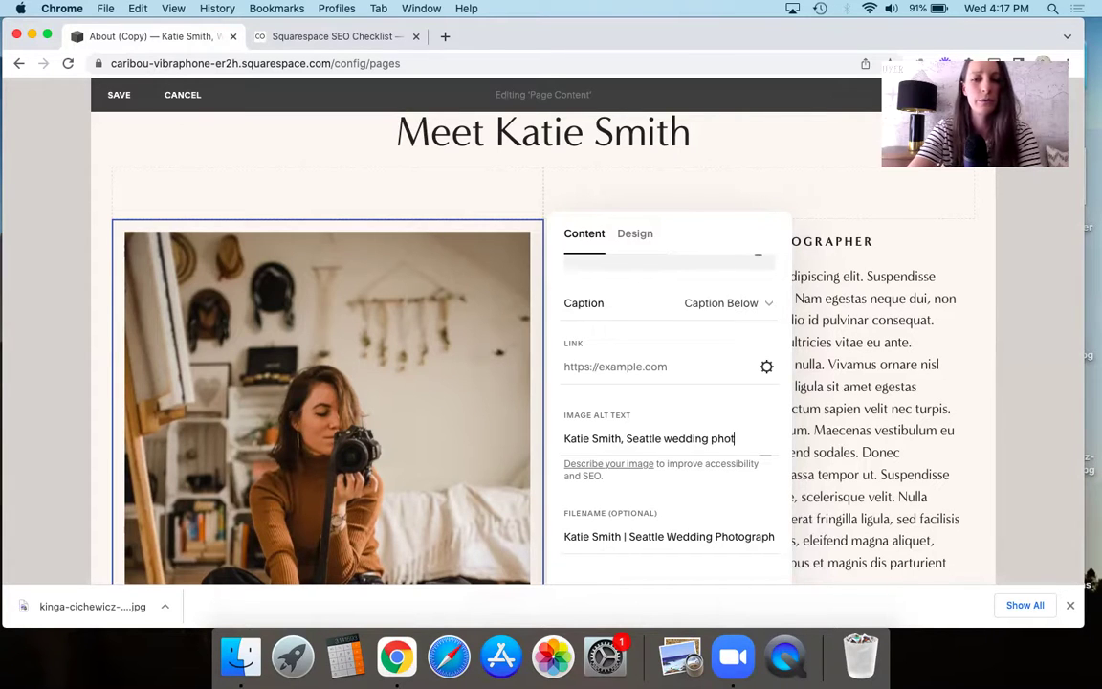
pyautogui.write('ographer,')
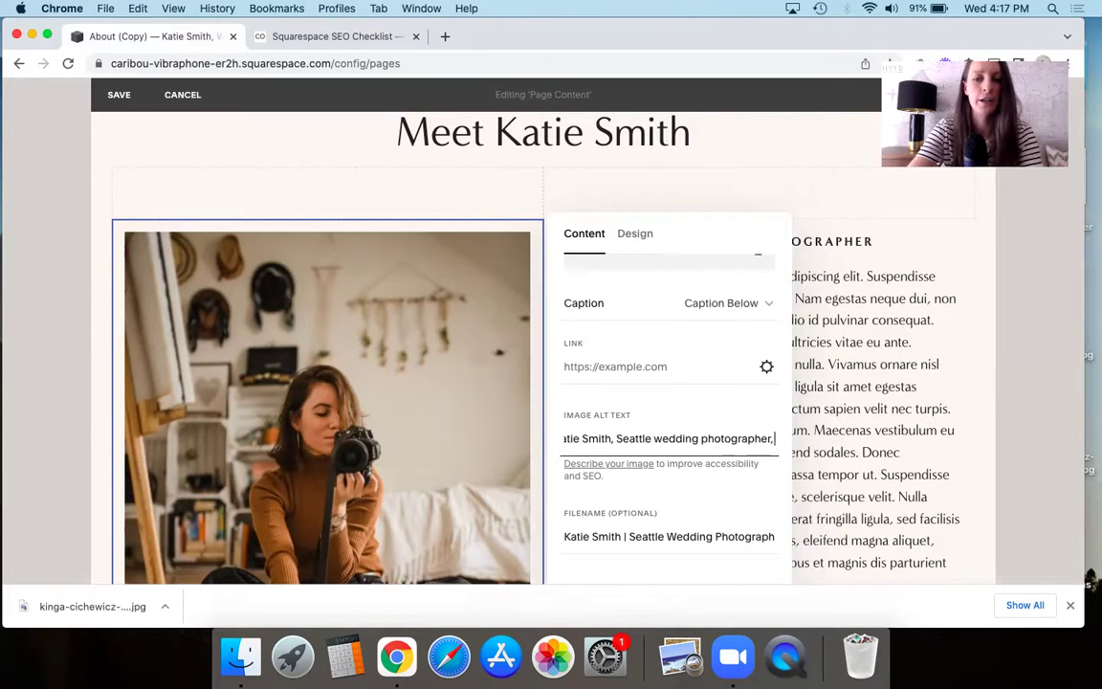
pyautogui.write(' self')
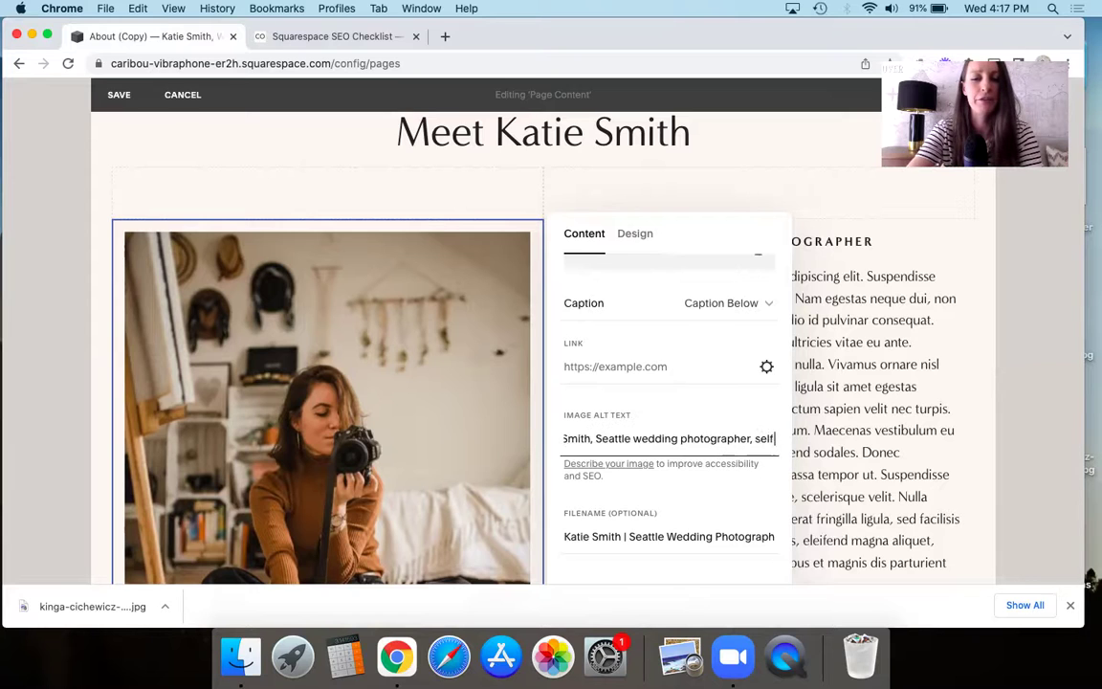
pyautogui.write(' portrait sitt')
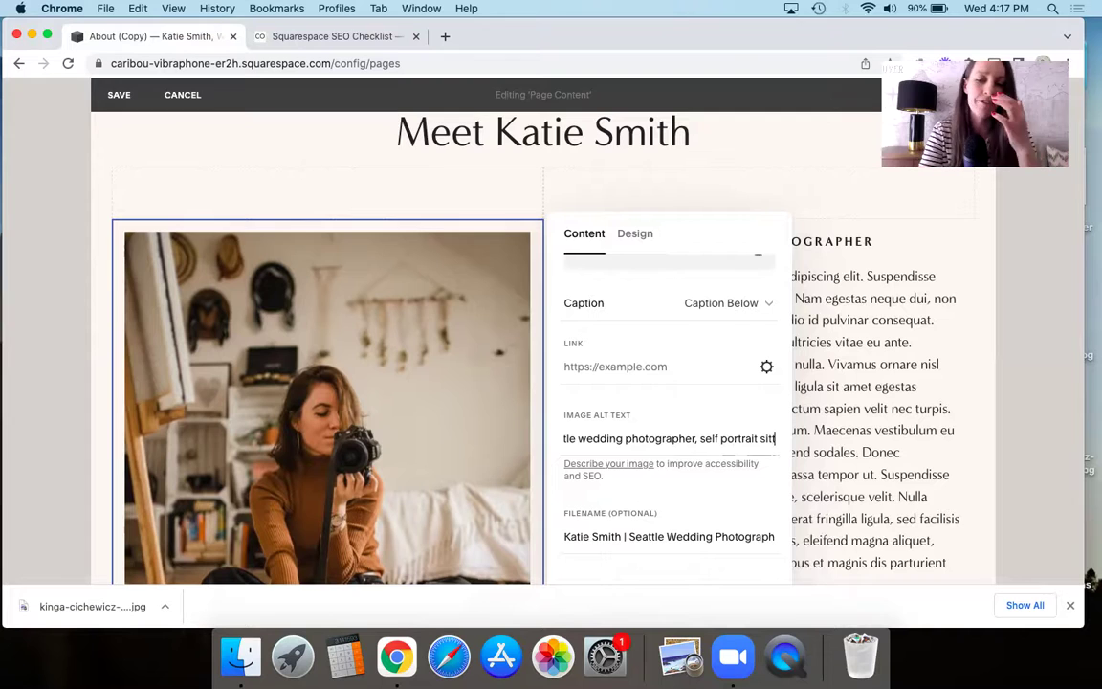
pyautogui.write('ing on the floor')
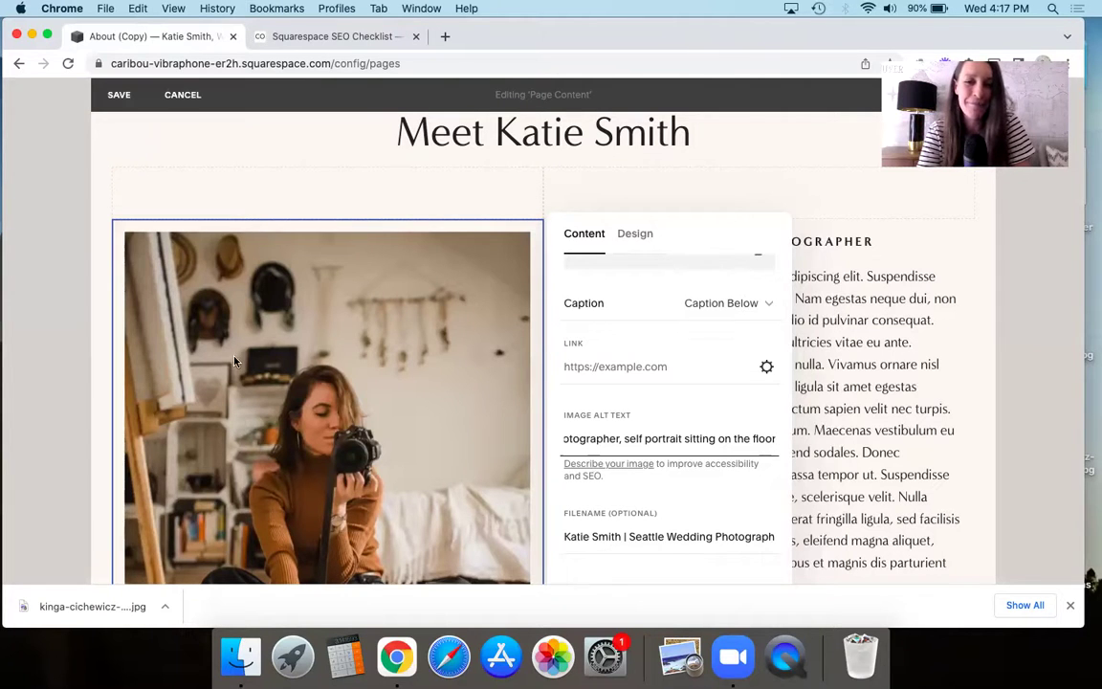
pyautogui.click(122, 105)
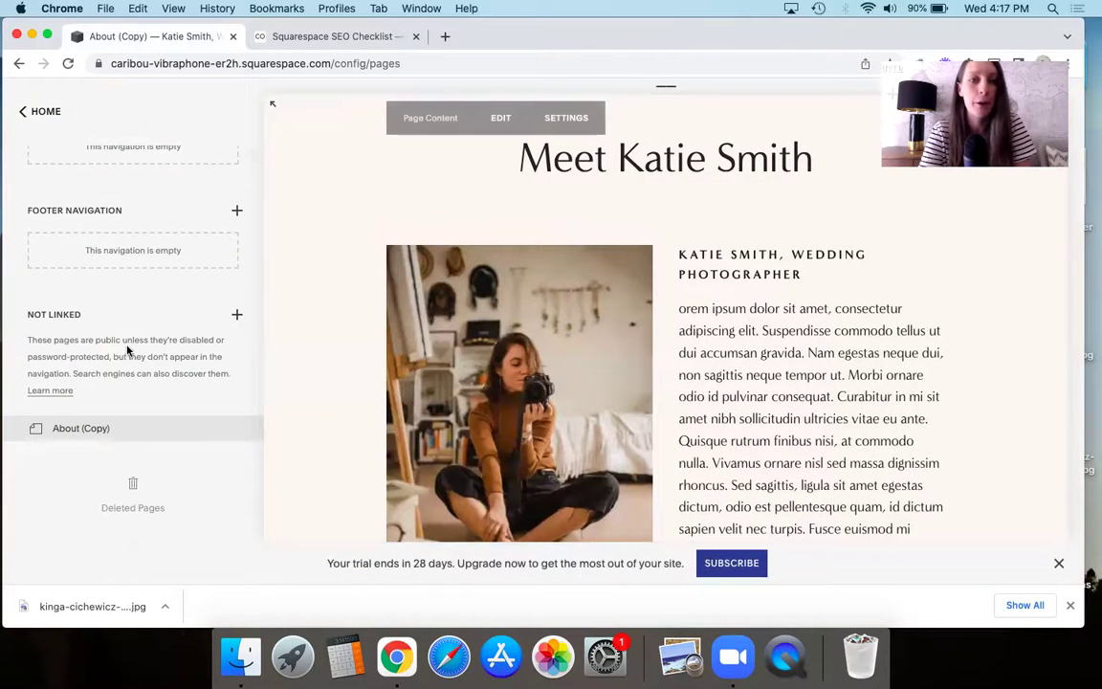
# - From the About page, rename the site title to 'Coastal Construction Ltd.' and save it
pyautogui.scroll(5, 105, 263)
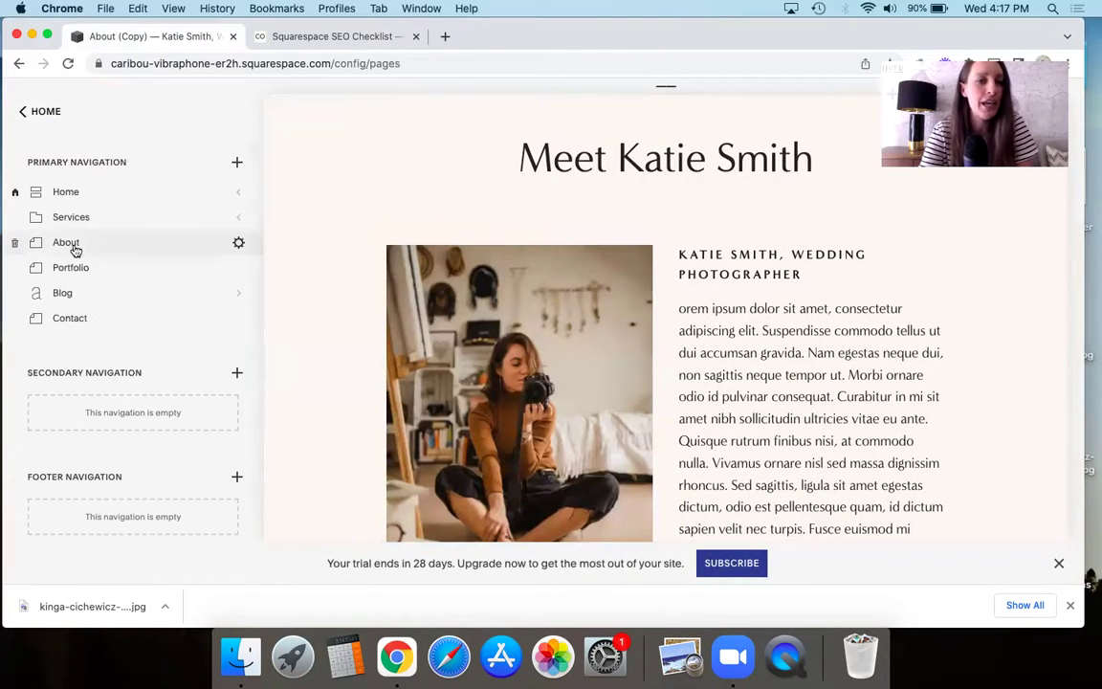
pyautogui.click(69, 245)
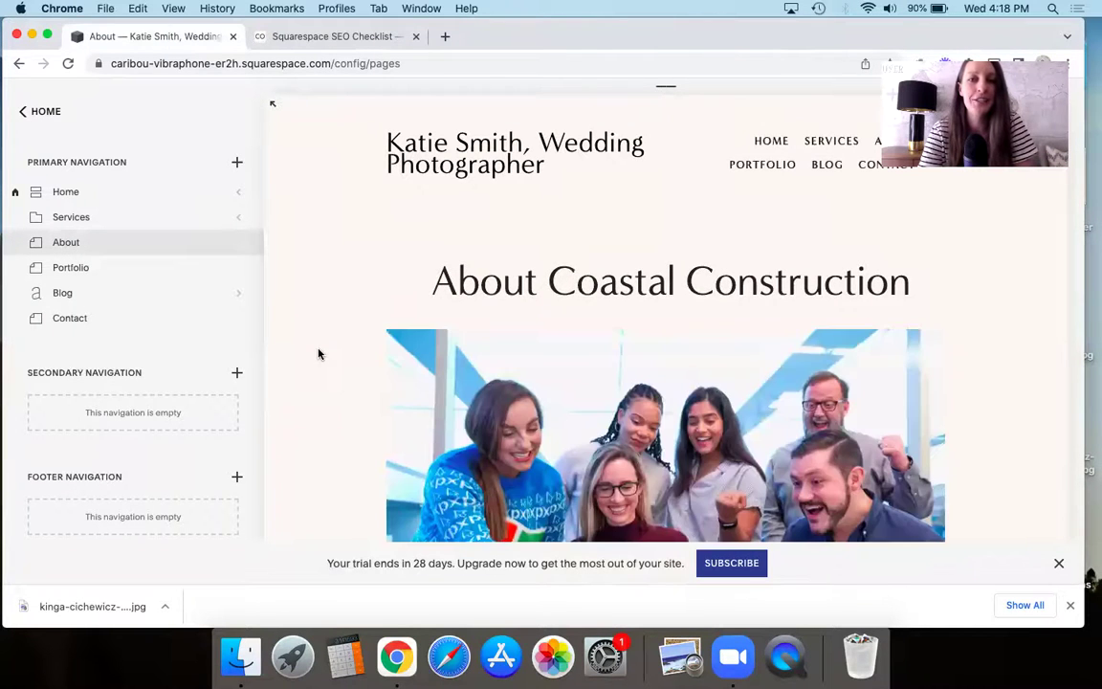
pyautogui.moveTo(523, 144)
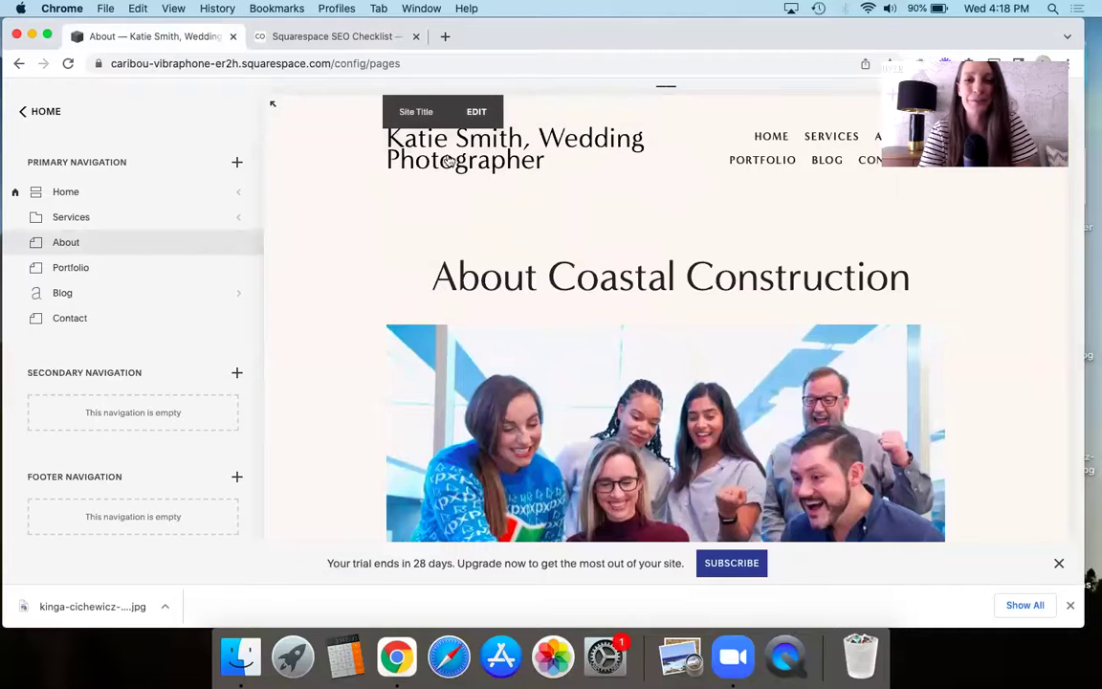
pyautogui.click(523, 143)
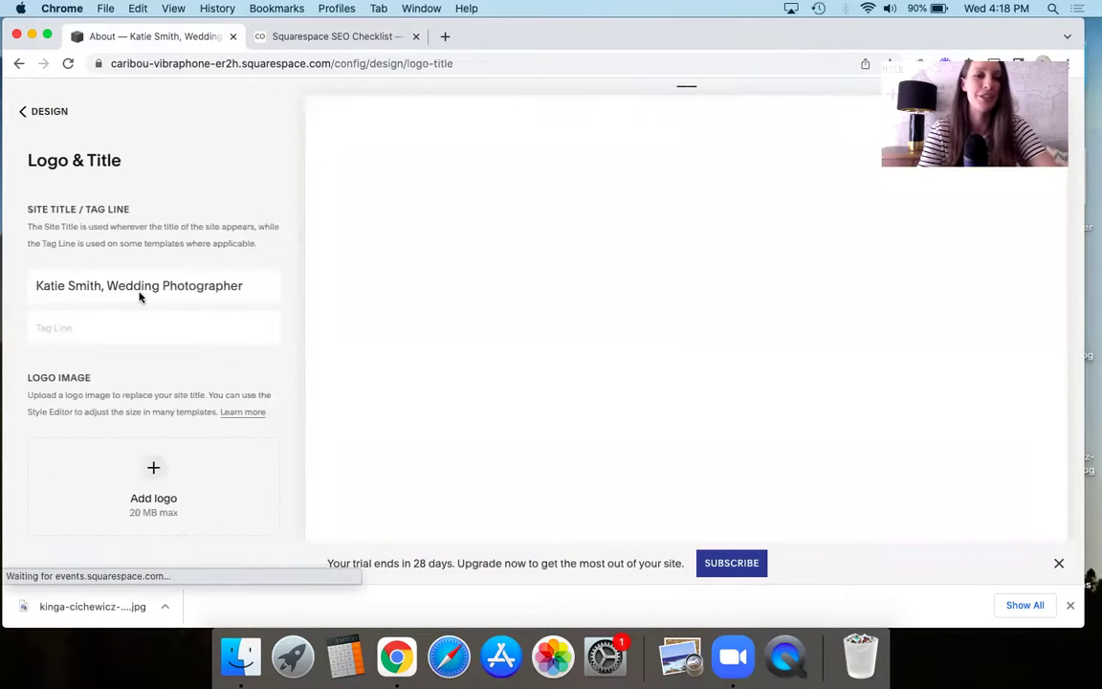
pyautogui.tripleClick(140, 287)
pyautogui.write('Coastal Construction Ltd.')
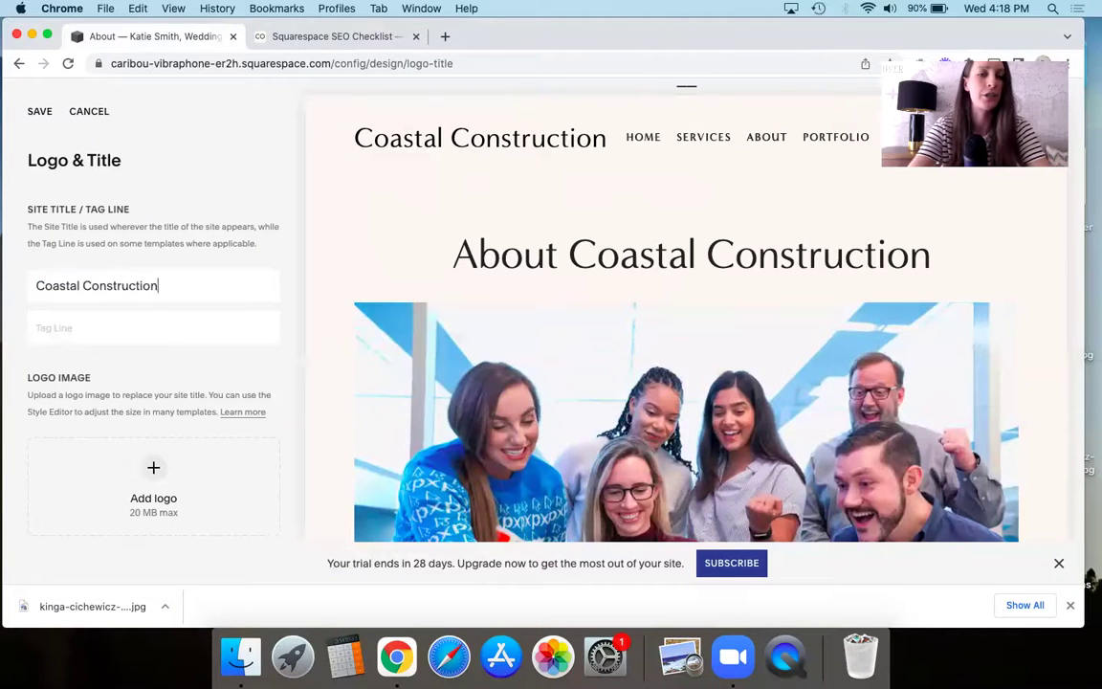
pyautogui.click(34, 113)
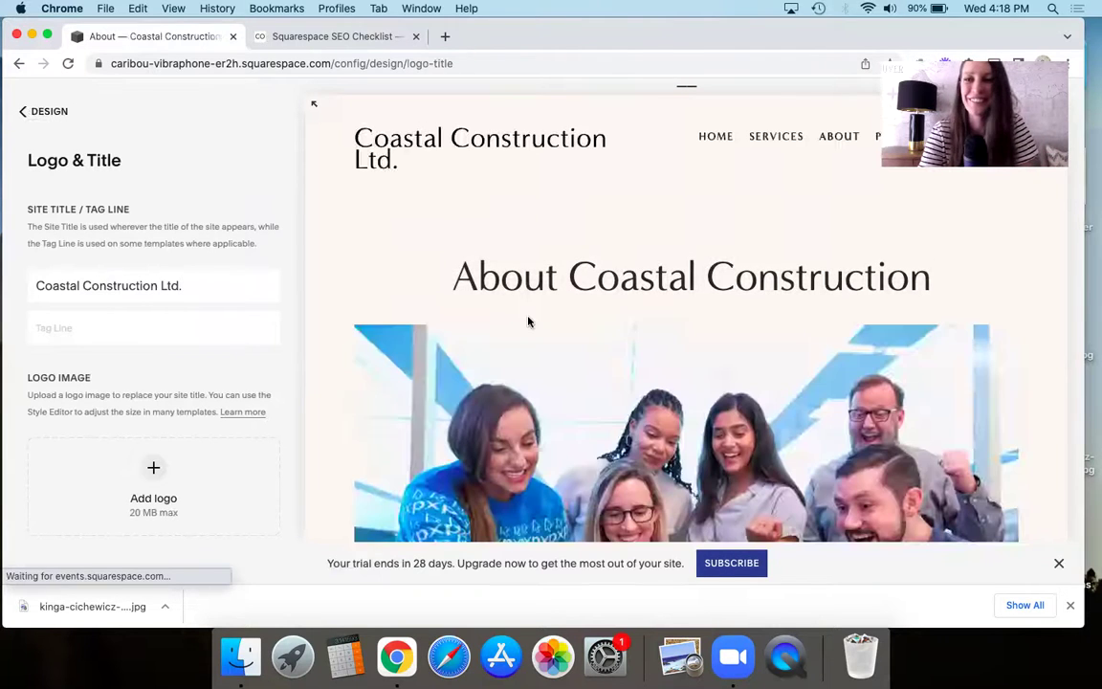
pyautogui.click(37, 111)
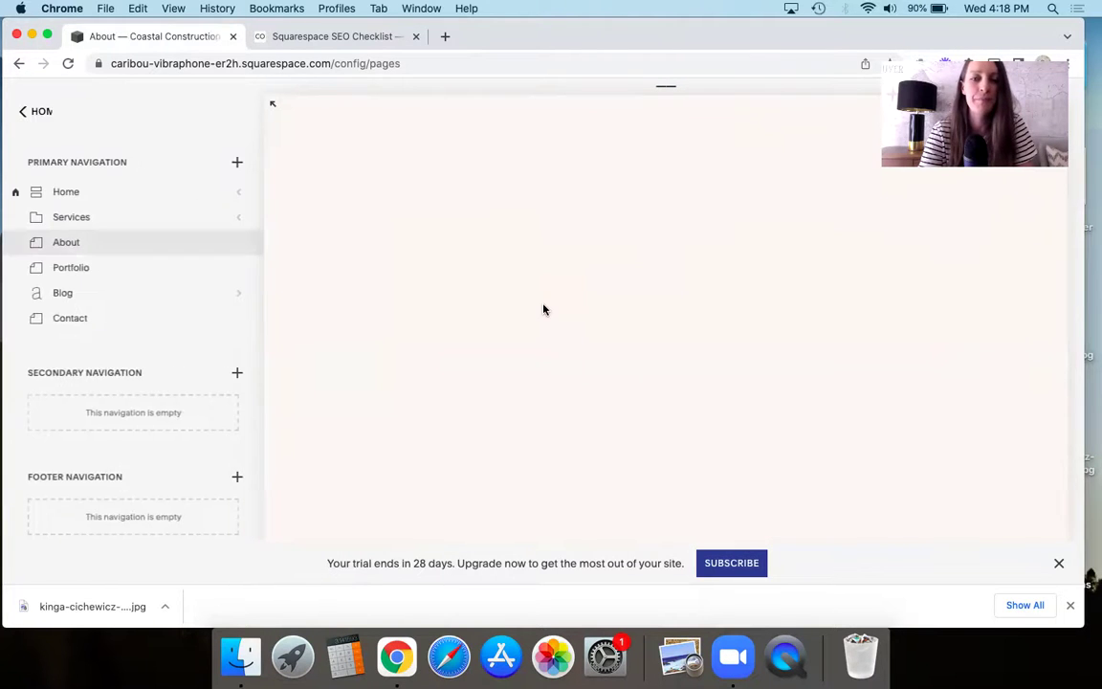
pyautogui.scroll(-2, 427, 319)
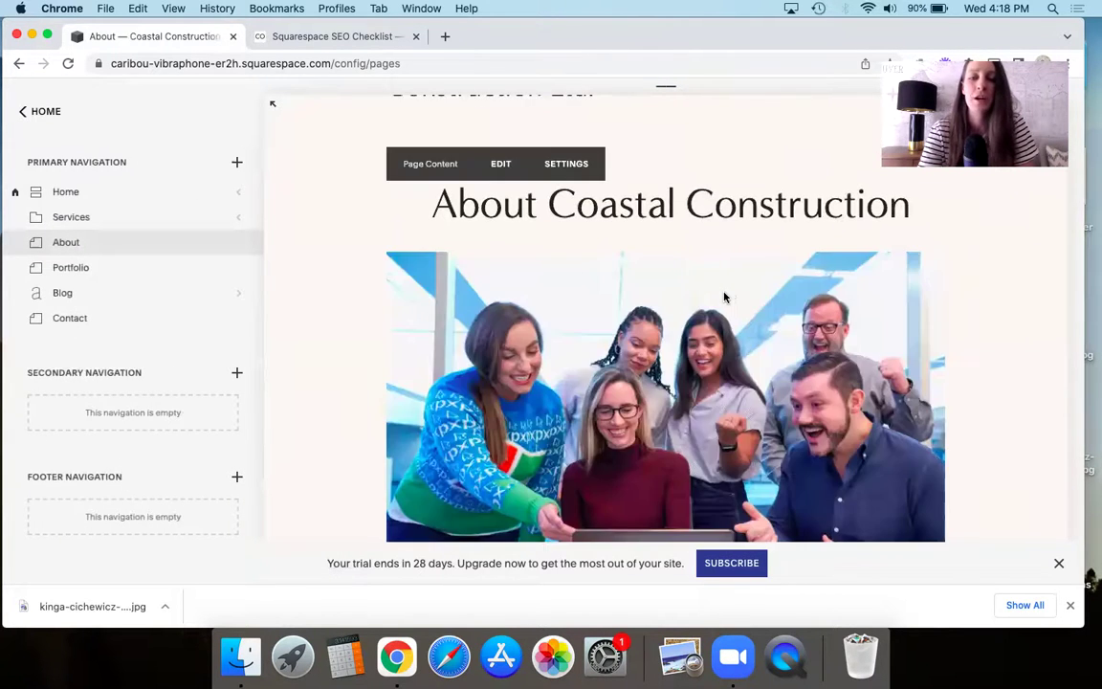
pyautogui.scroll(-4, 602, 313)
pyautogui.scroll(-5, 601, 317)
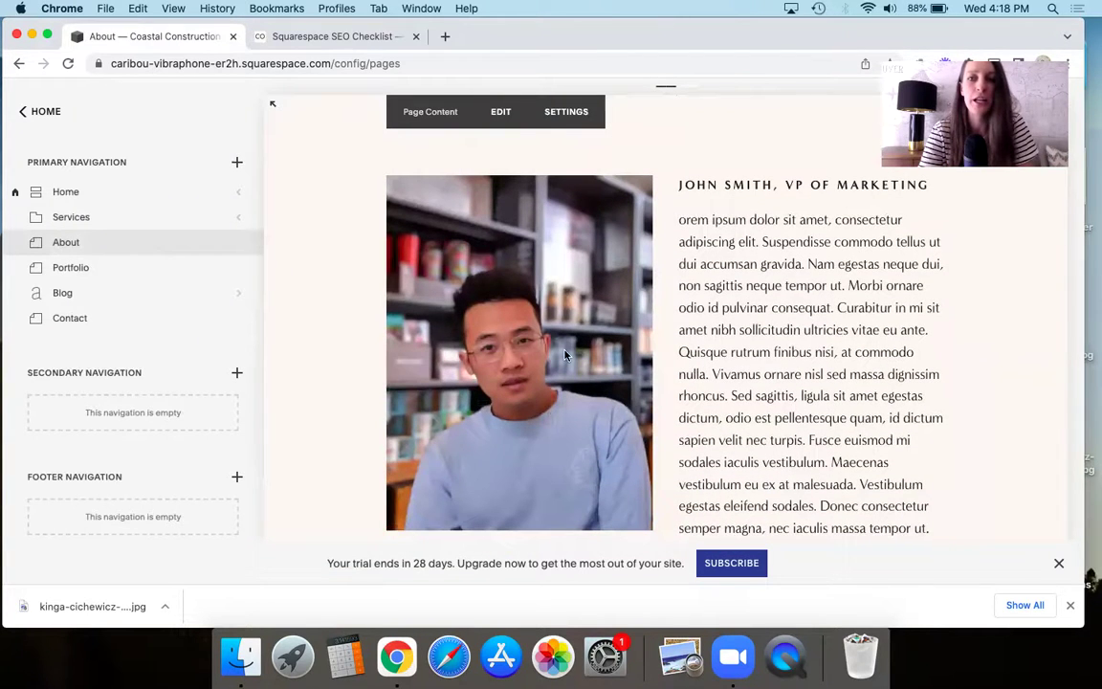
pyautogui.scroll(-8, 522, 371)
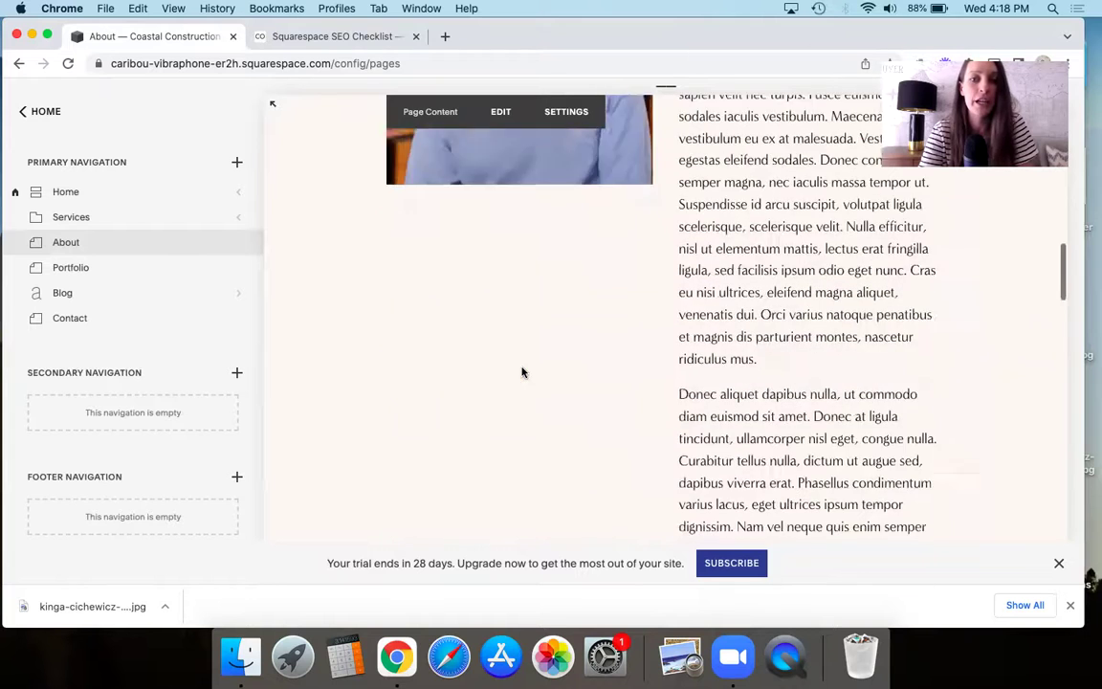
pyautogui.scroll(-2, 522, 371)
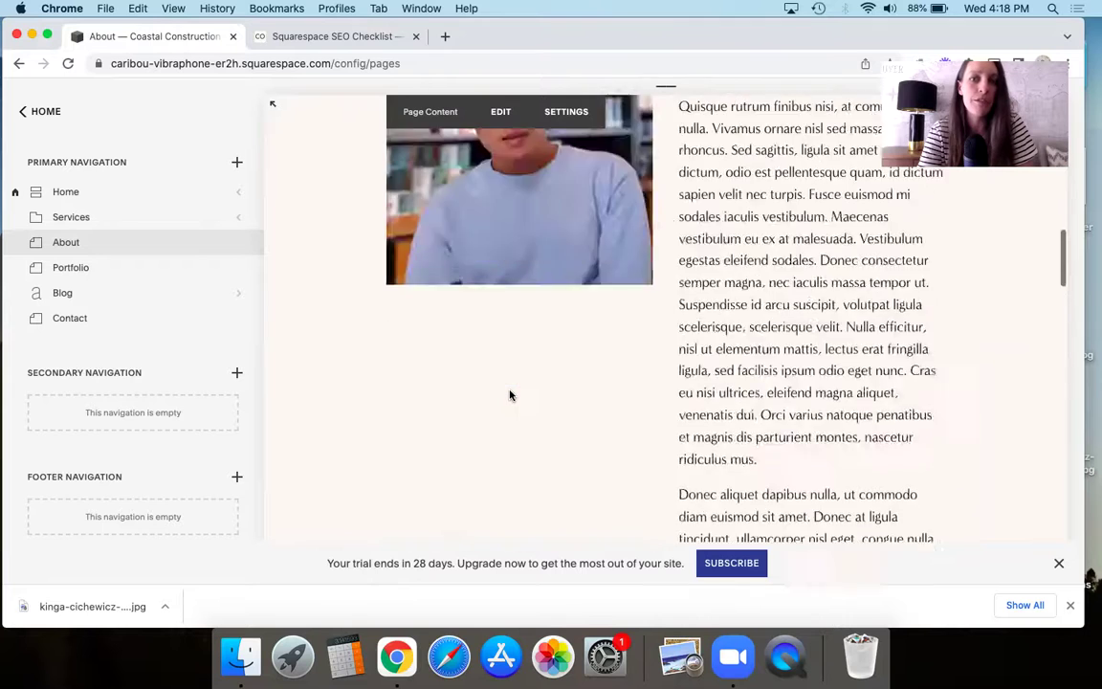
pyautogui.scroll(10, 509, 395)
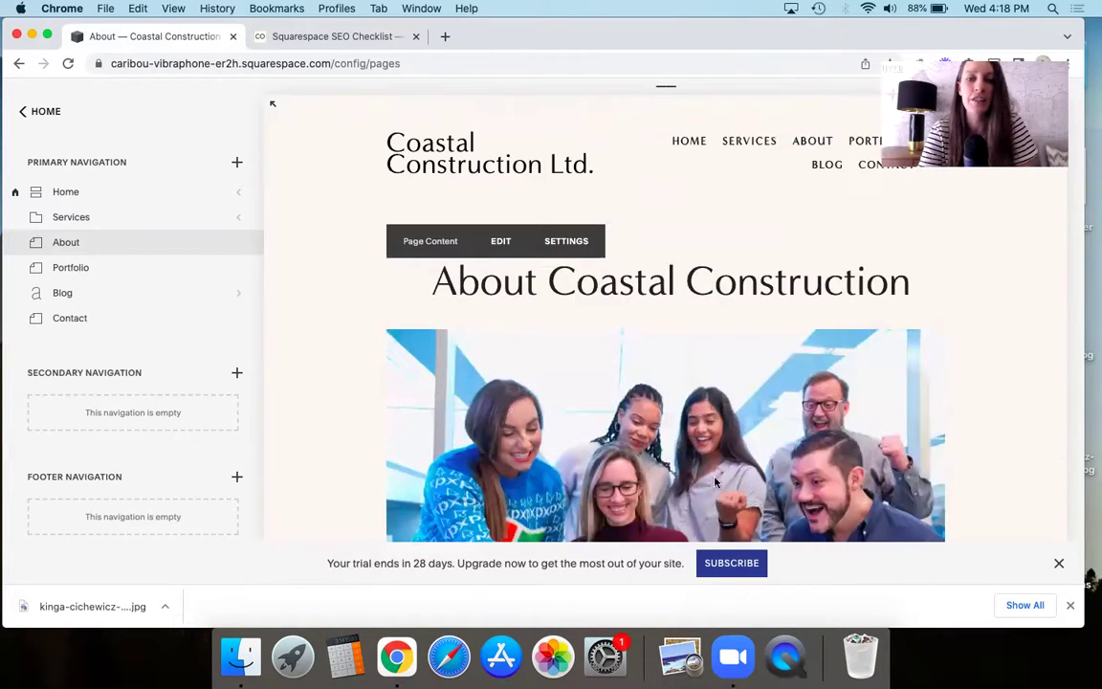
pyautogui.scroll(-3, 715, 481)
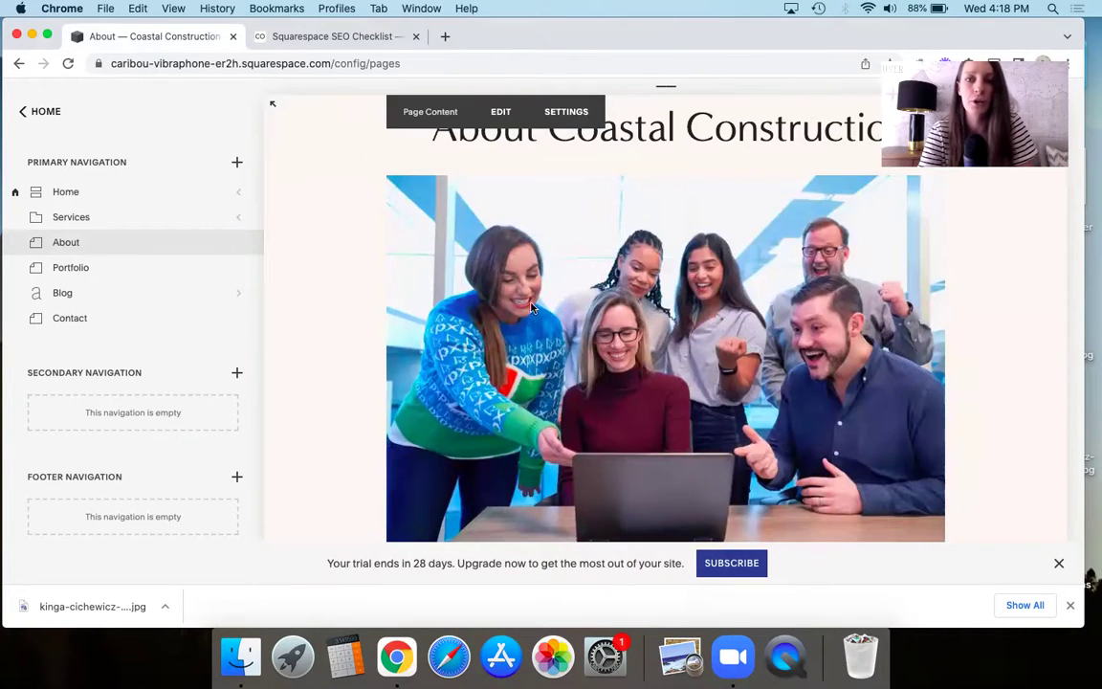
# - Rename the old headshot file to '<person's name> | Coastal Construction Ltd | VP of Technology | headshot'
pyautogui.click(240, 657)
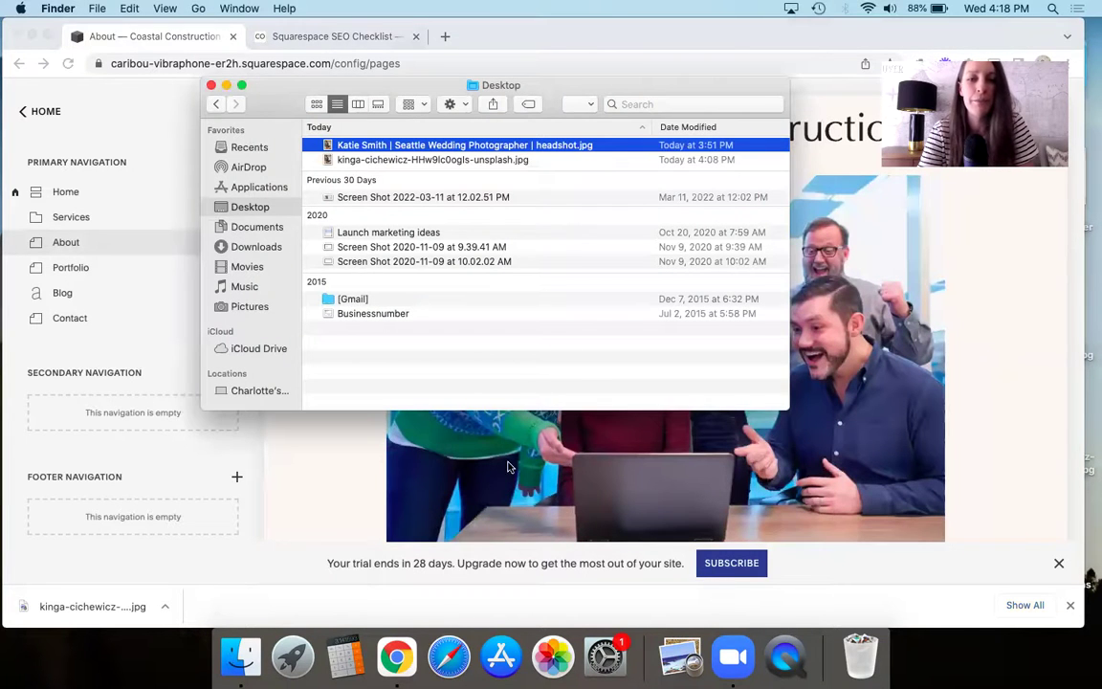
pyautogui.scroll(-10, 564, 502)
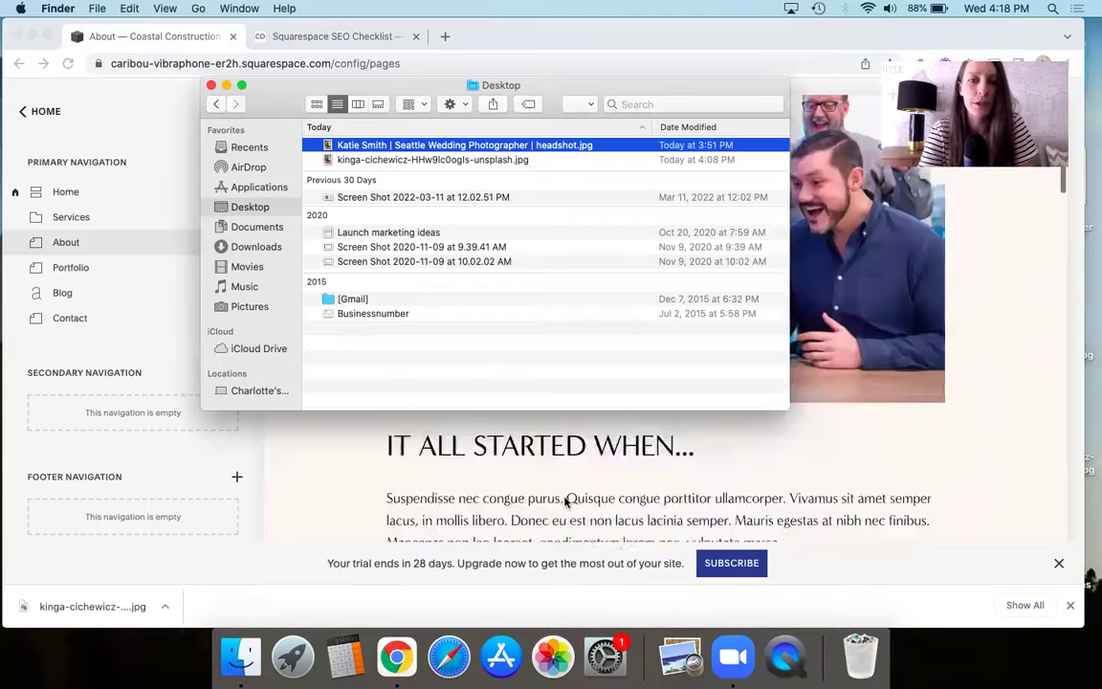
pyautogui.scroll(8, 508, 446)
pyautogui.moveTo(551, 93); pyautogui.dragTo(967, 275)
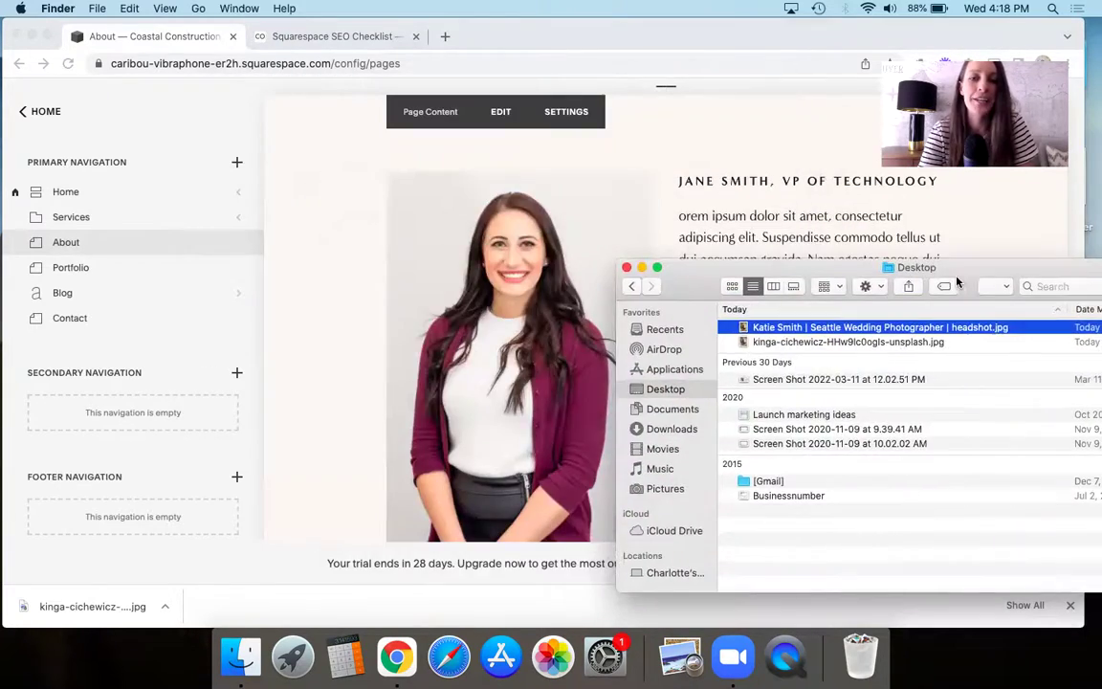
pyautogui.click(790, 329)
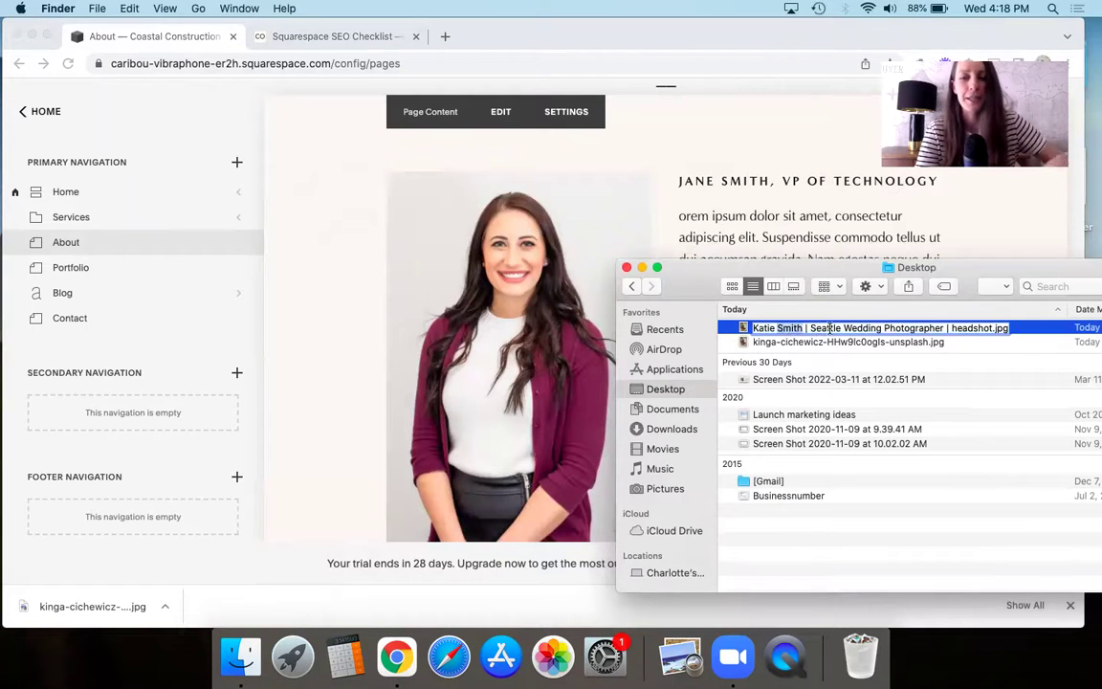
pyautogui.moveTo(829, 328); pyautogui.dragTo(998, 333)
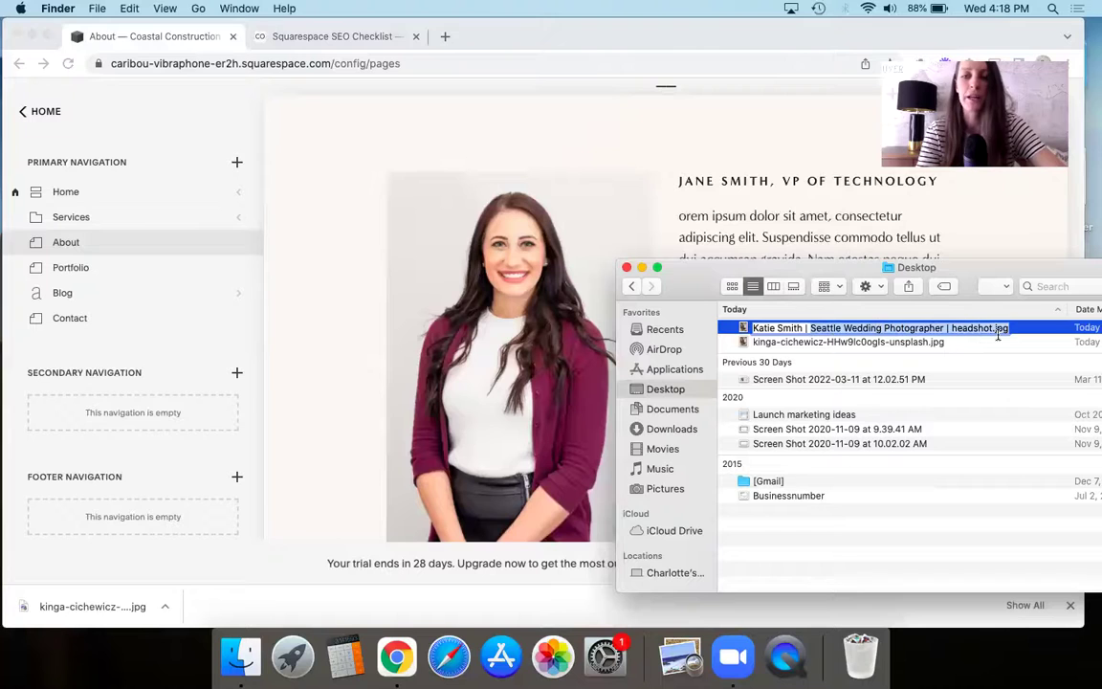
pyautogui.write('Jane Smith')
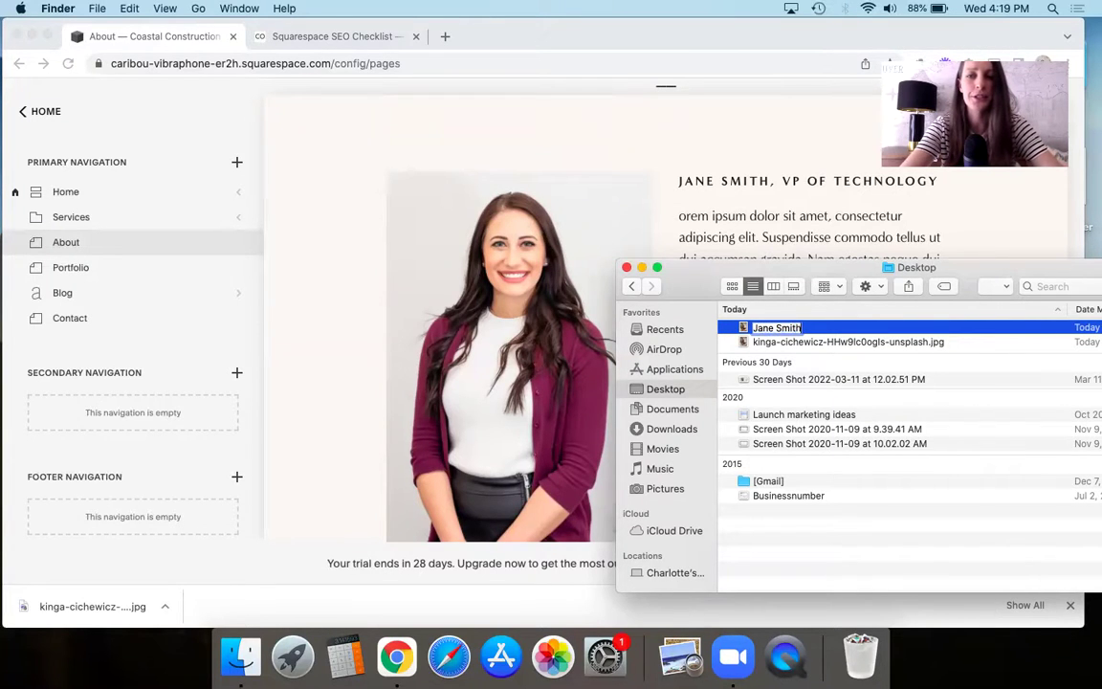
pyautogui.write(' | Coastal Construction Ltd | VP')
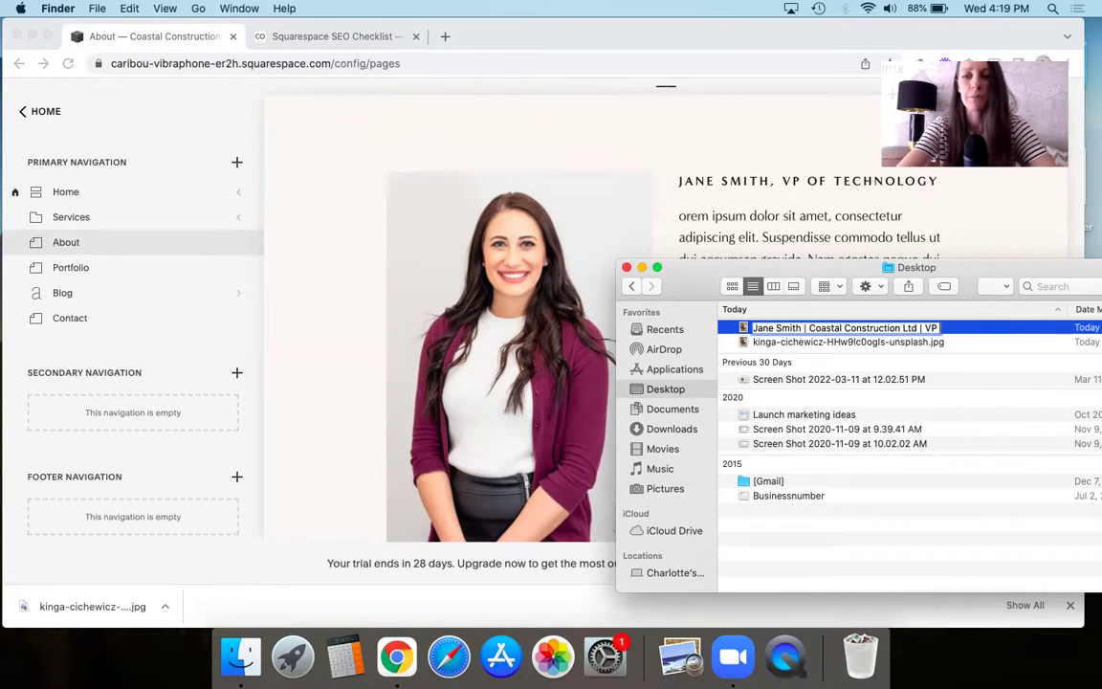
pyautogui.write(' of Technology')
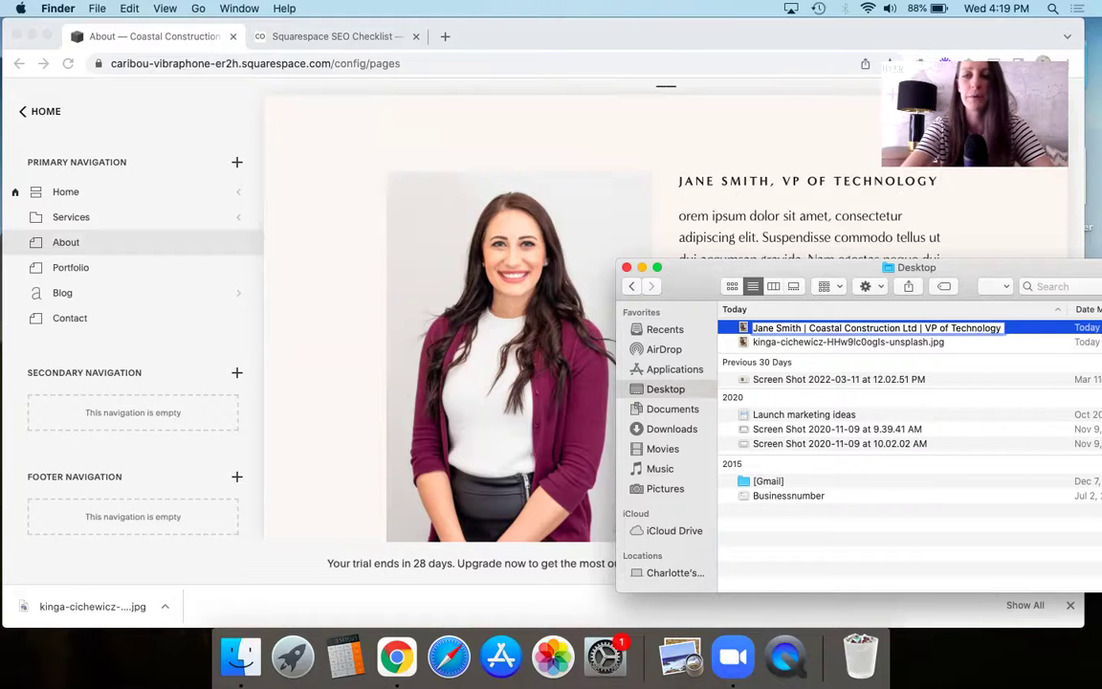
pyautogui.write(' | headshot')
pyautogui.press('Return')
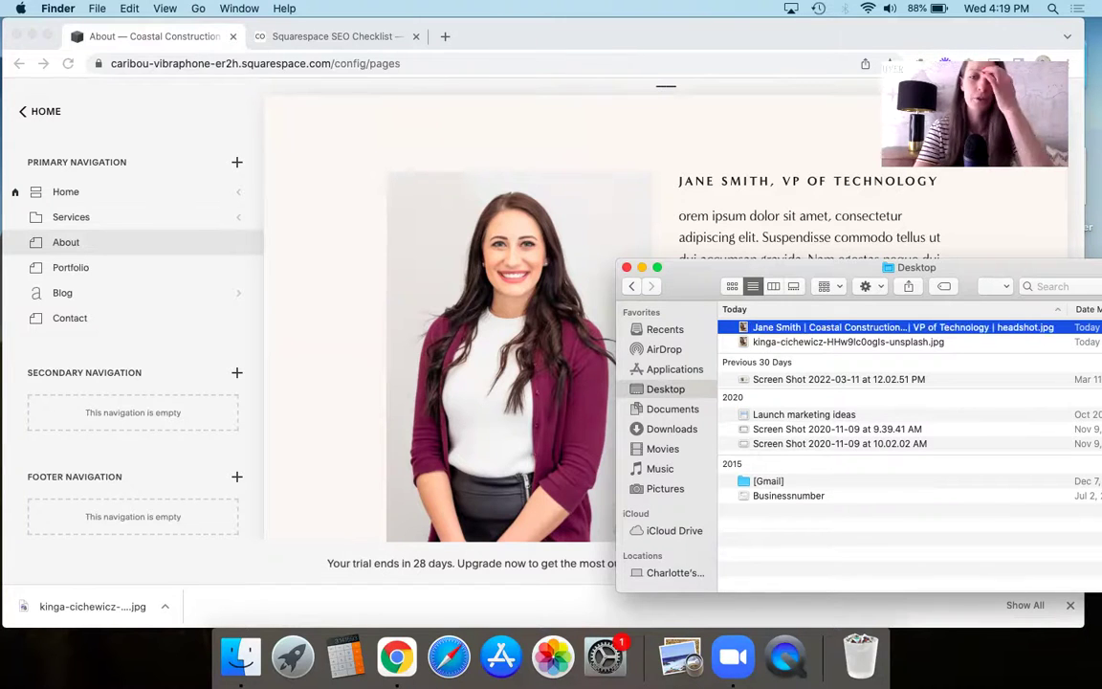
# - Swap the VP's About page photo for the renamed Coastal Construction Ltd headshot file
pyautogui.click(359, 359)
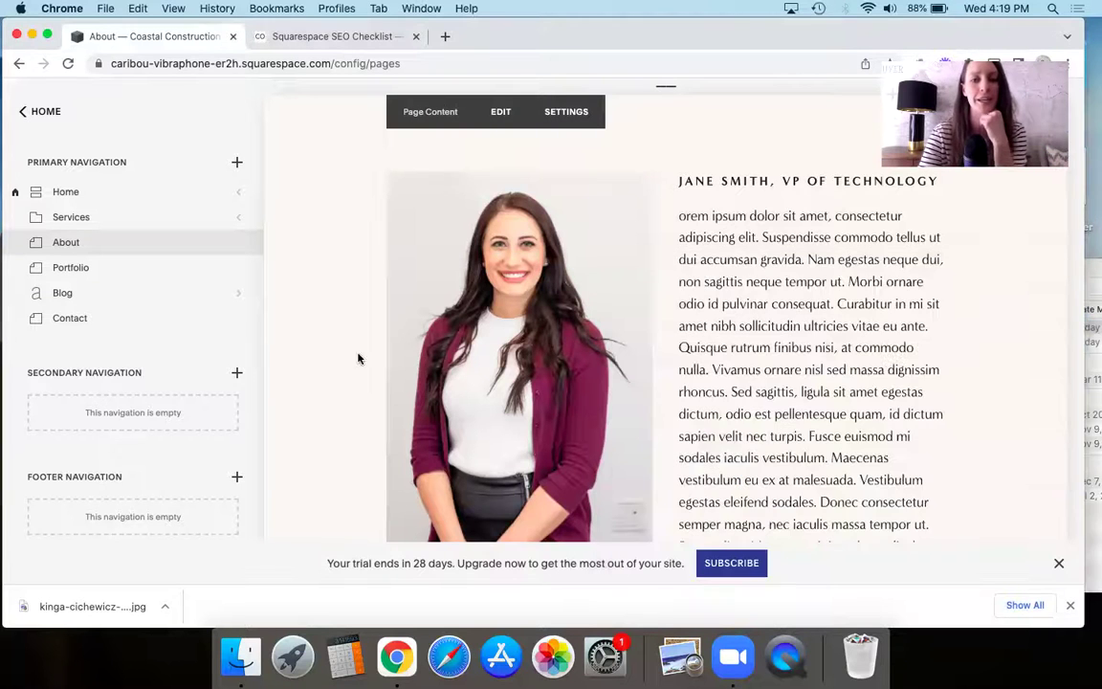
pyautogui.click(514, 218)
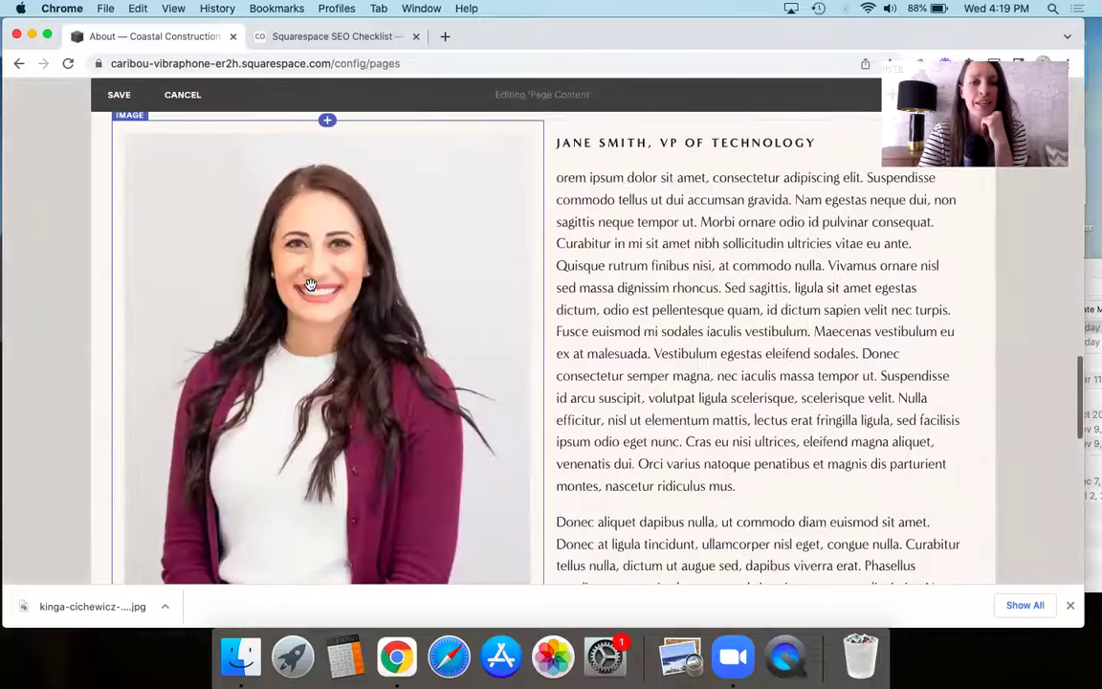
pyautogui.click(280, 258)
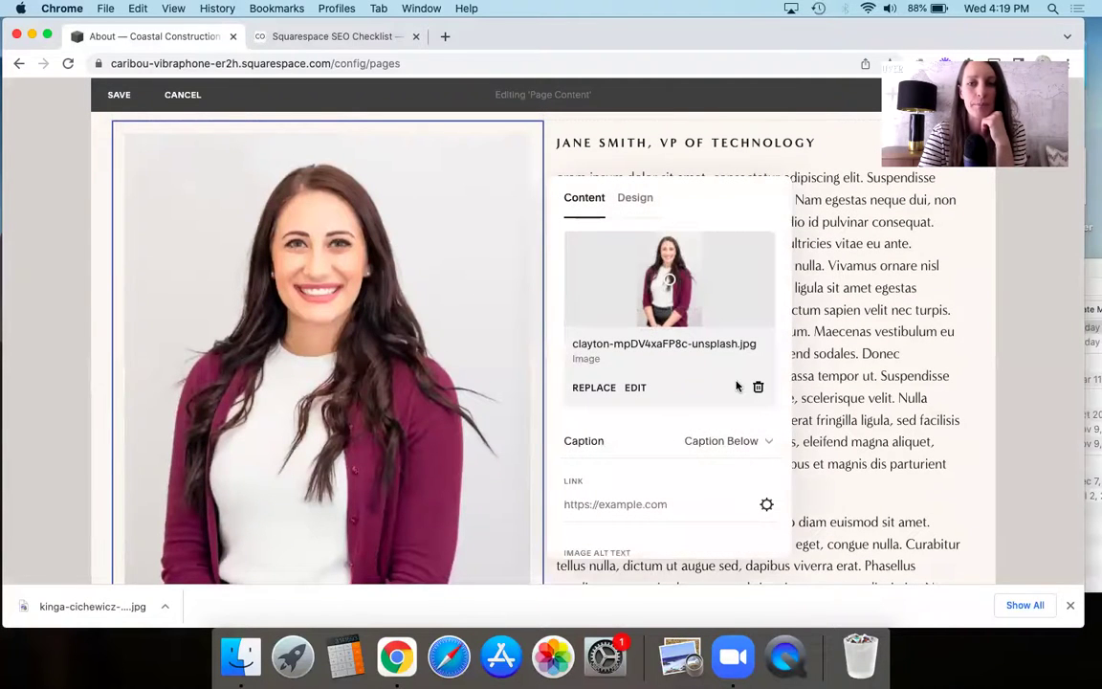
pyautogui.click(758, 387)
pyautogui.click(240, 657)
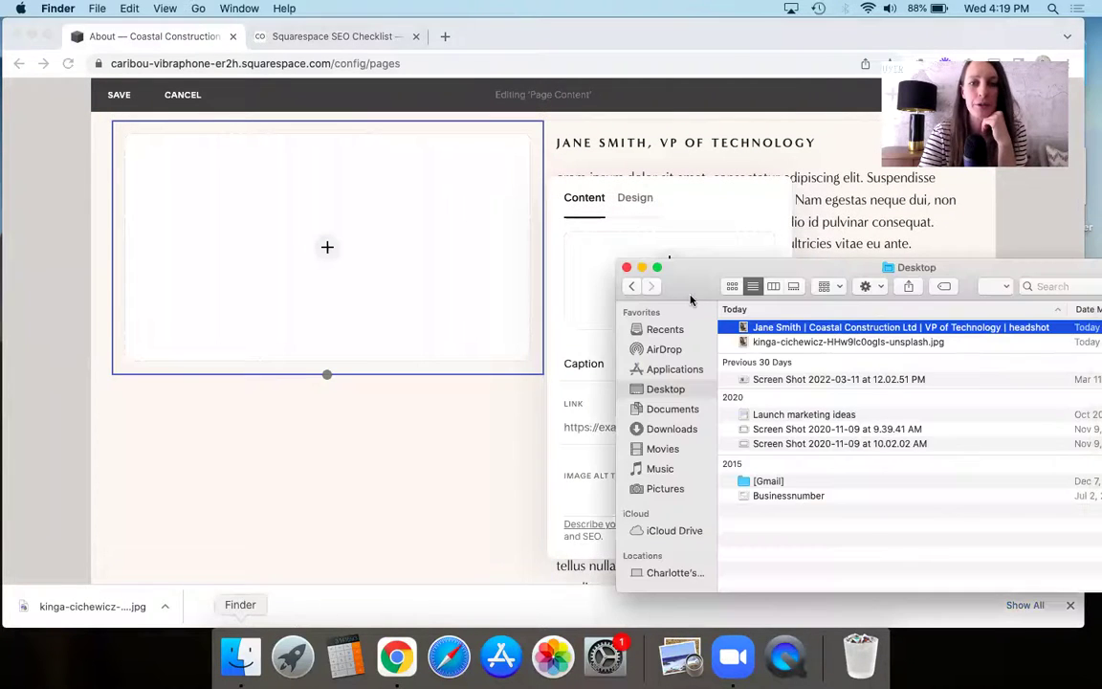
pyautogui.moveTo(773, 333); pyautogui.dragTo(387, 275)
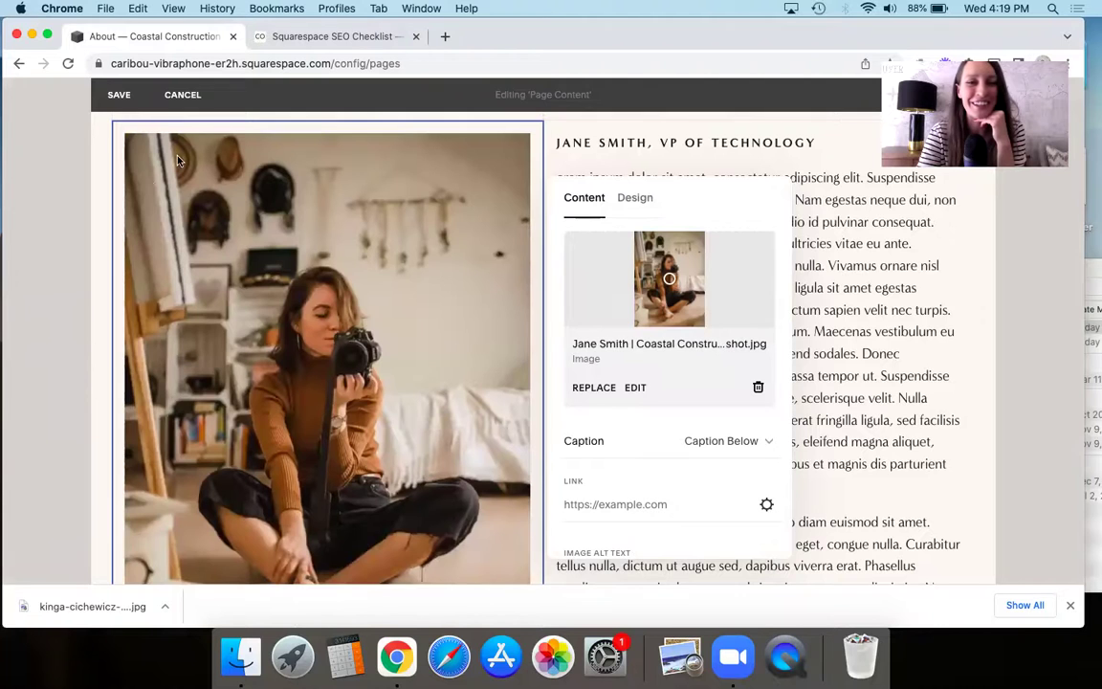
pyautogui.click(64, 368)
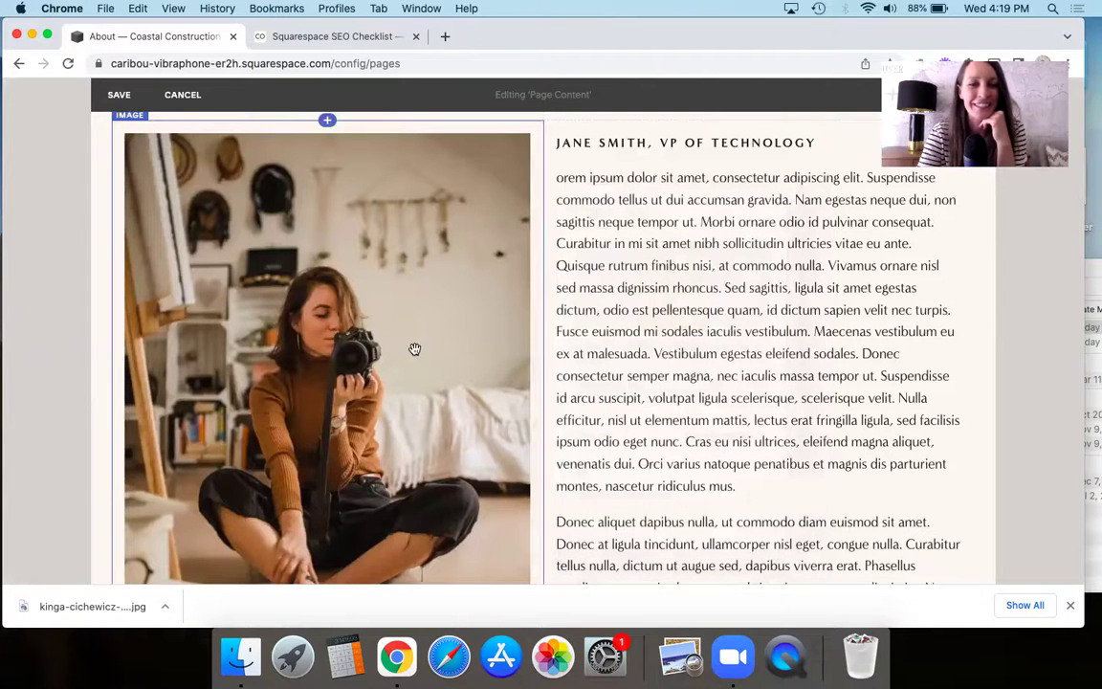
pyautogui.click(306, 289)
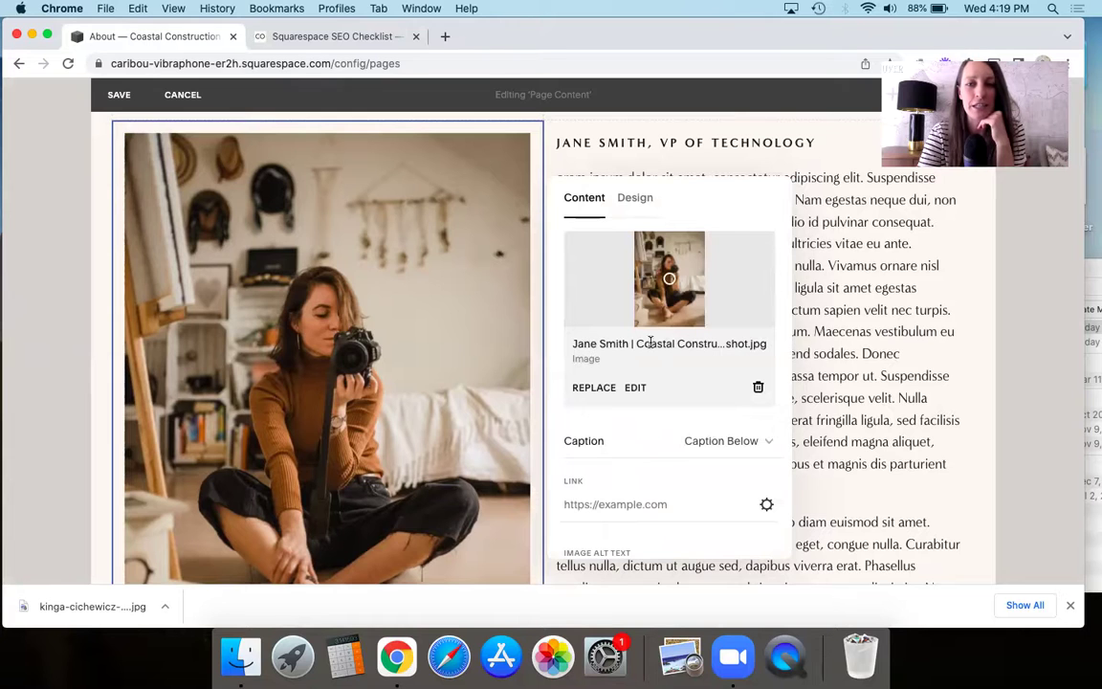
# - Review the VP of Technology headshot's Image Alt Text field, then close the image settings panel
pyautogui.scroll(-4, 658, 376)
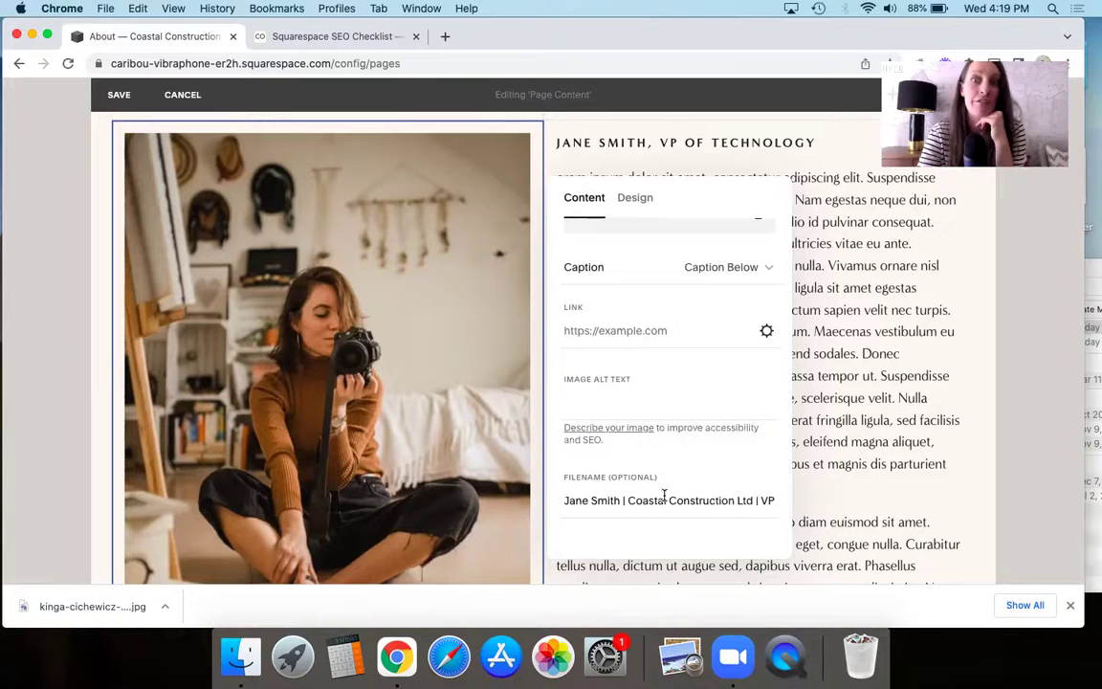
pyautogui.click(607, 386)
pyautogui.click(556, 403)
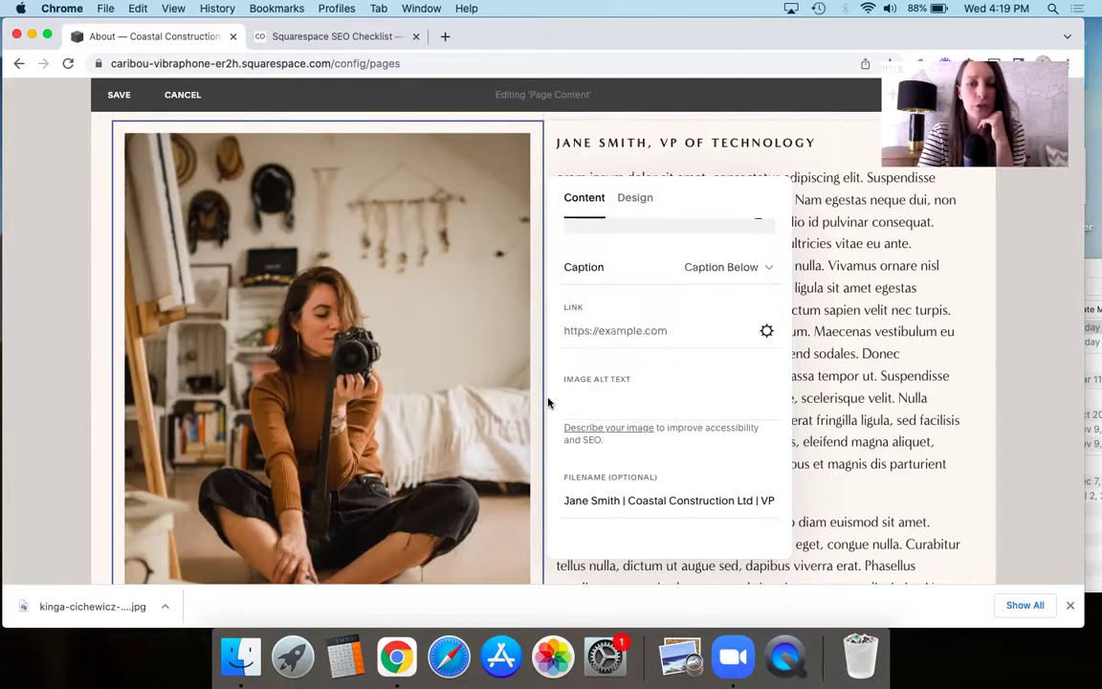
pyautogui.click(578, 404)
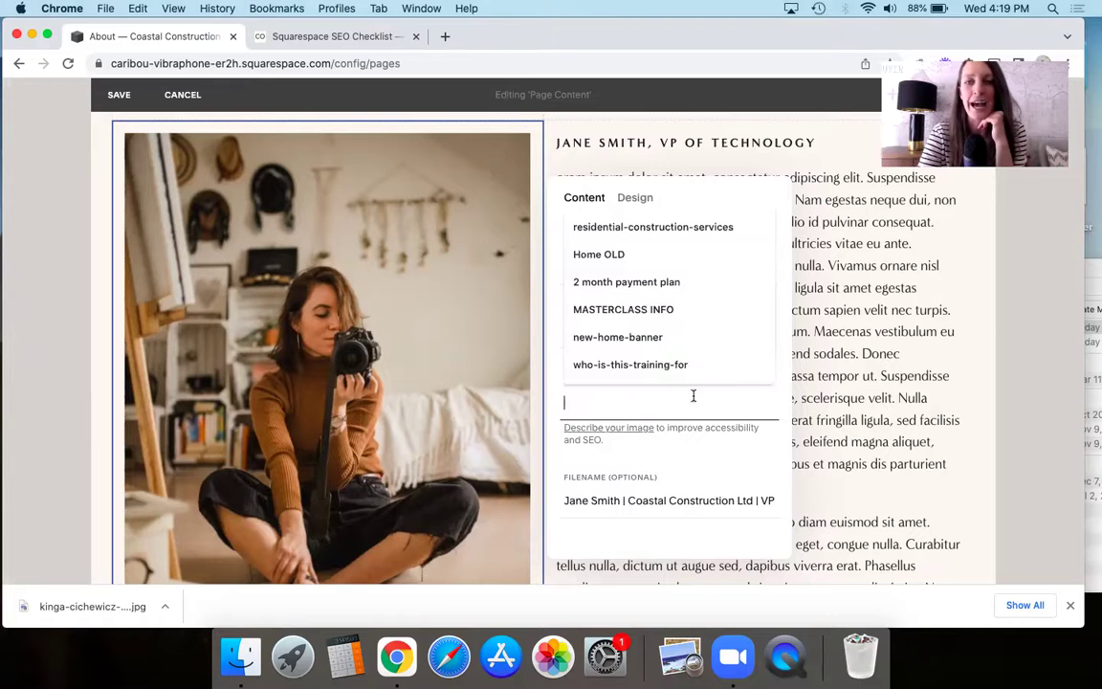
pyautogui.scroll(5, 362, 389)
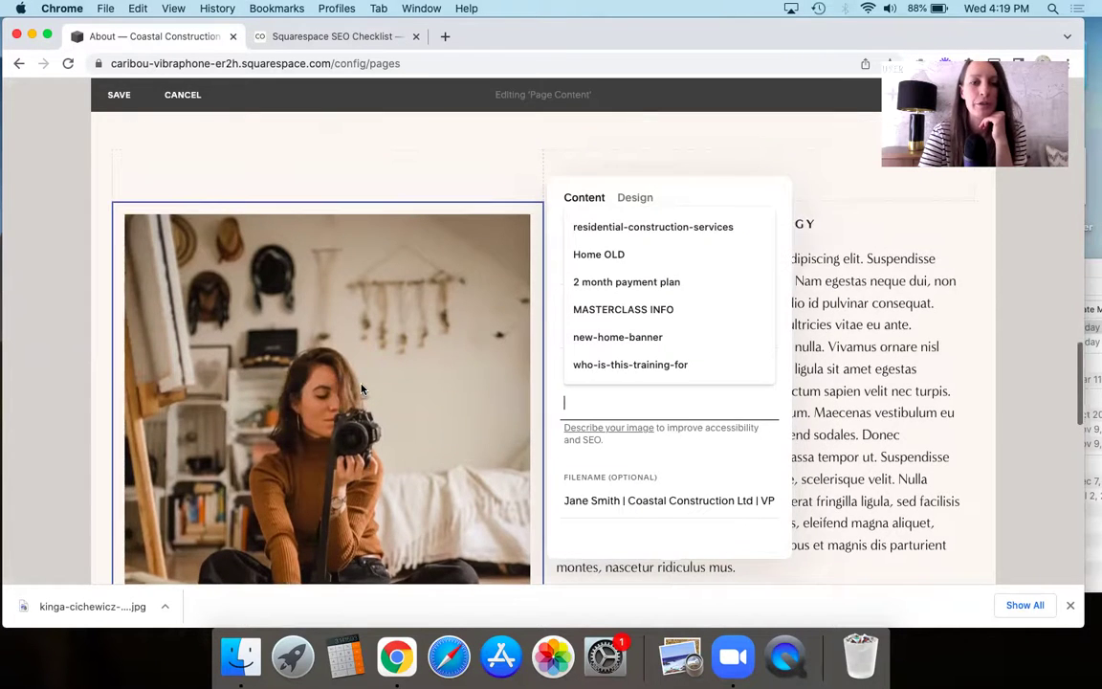
pyautogui.scroll(5, 361, 388)
pyautogui.click(261, 280)
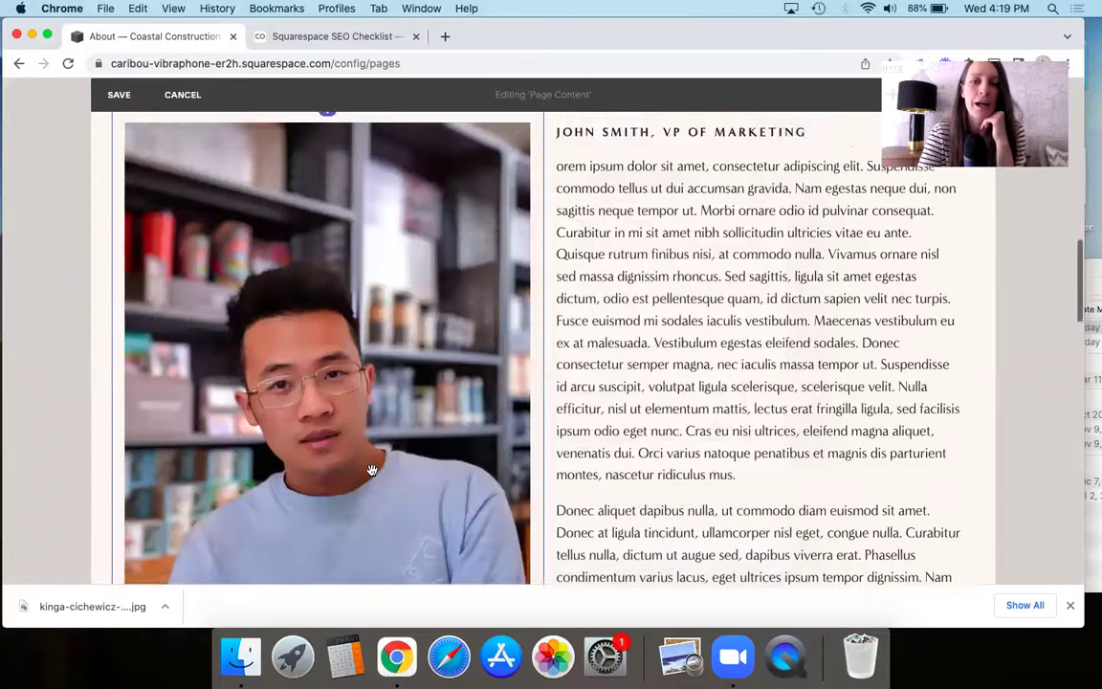
# - Save the About page edits and exit content editing
pyautogui.scroll(5, 372, 478)
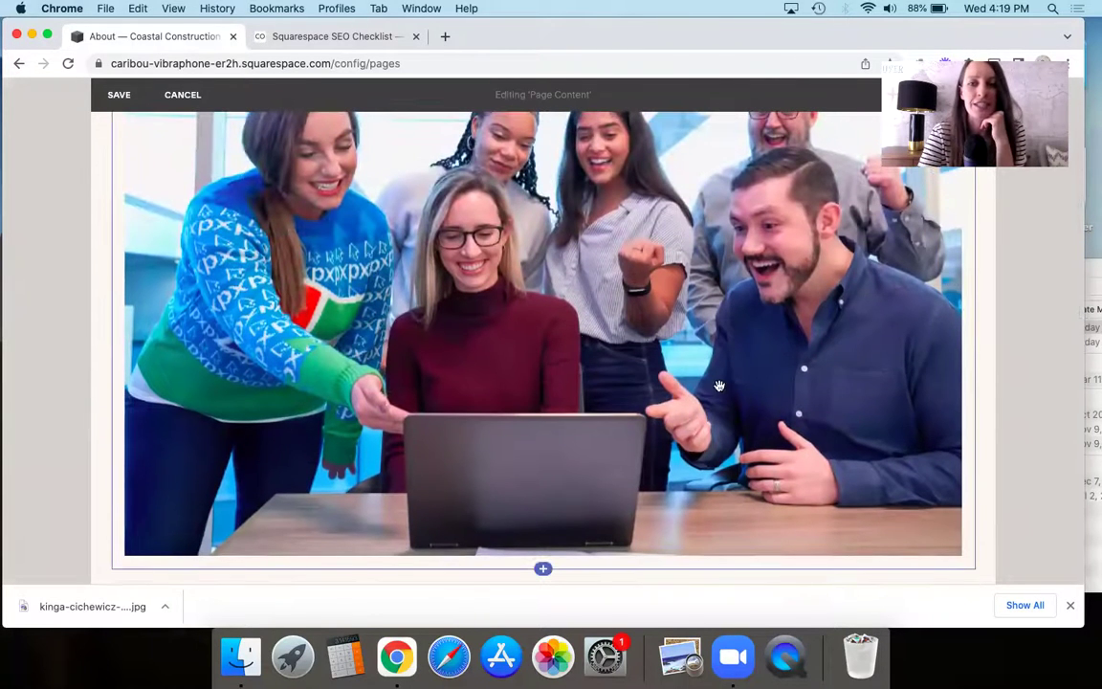
pyautogui.click(241, 655)
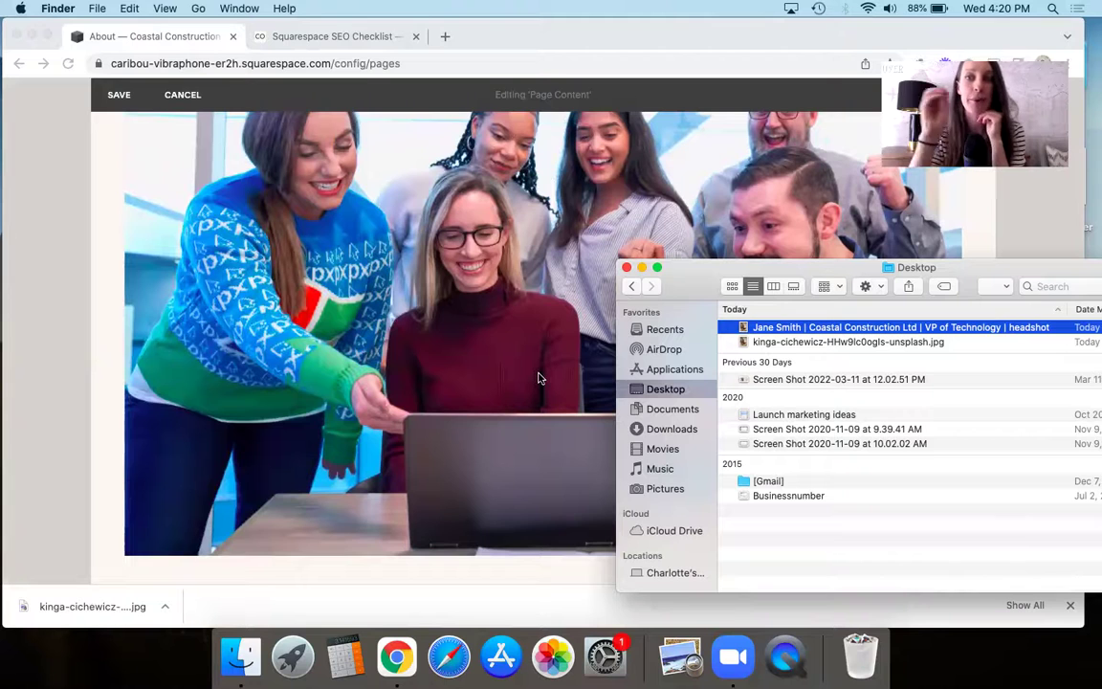
pyautogui.click(119, 101)
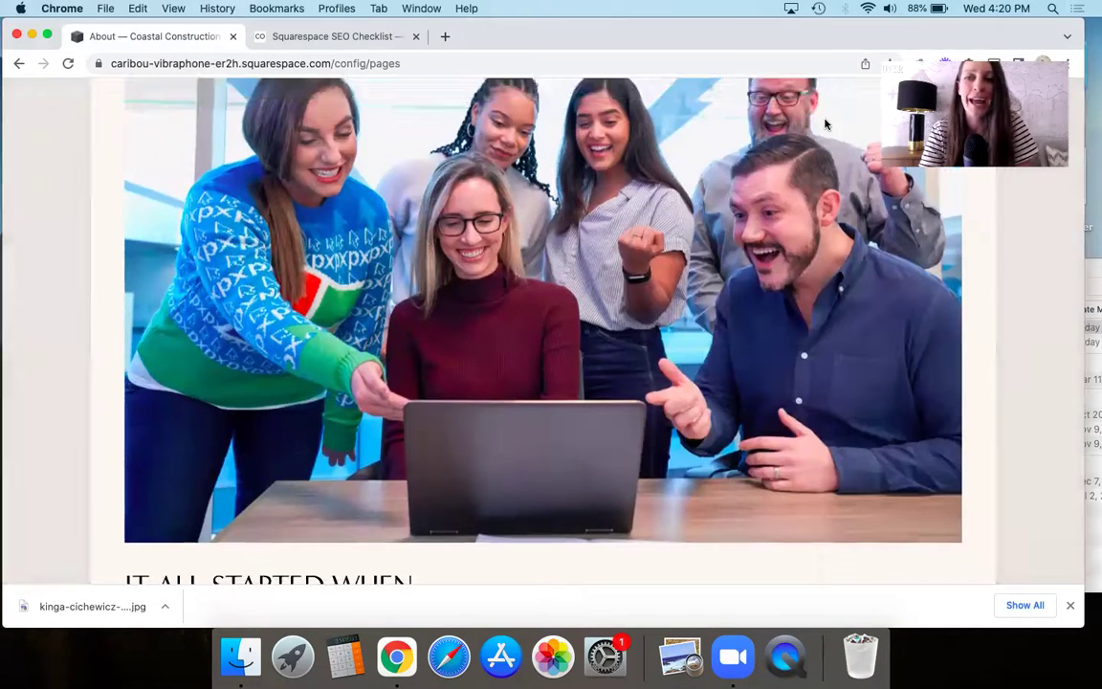